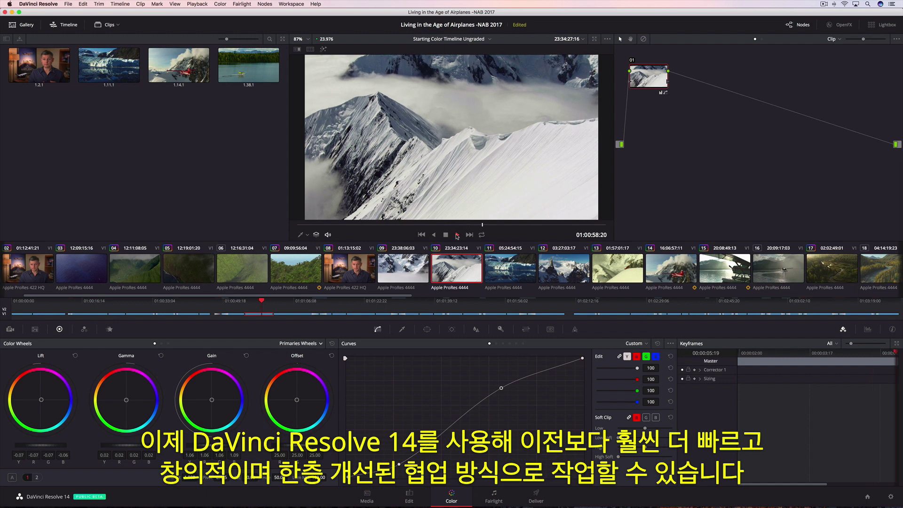
Stop playback so the snowy ridge shot holds still in the Color page viewer
{"action": "left_click", "coordinate": [446, 235]}
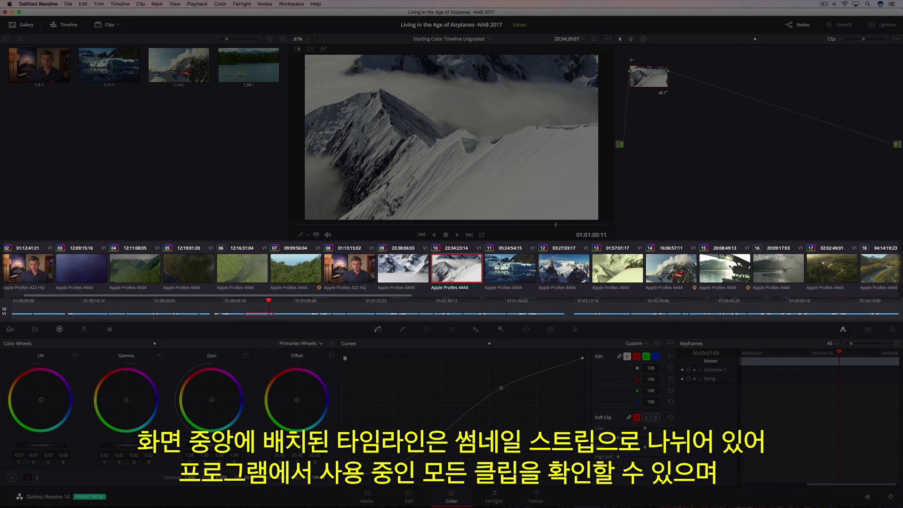
Step from glacier clip 11 and spire clip 12 forward to aerial mountain clip 31
{"action": "left_click", "coordinate": [499, 265]}
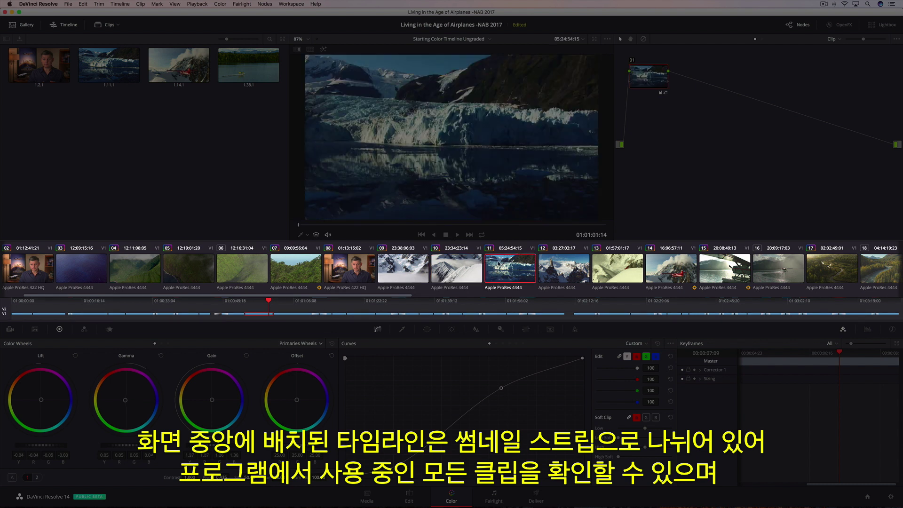
{"action": "left_click", "coordinate": [555, 267]}
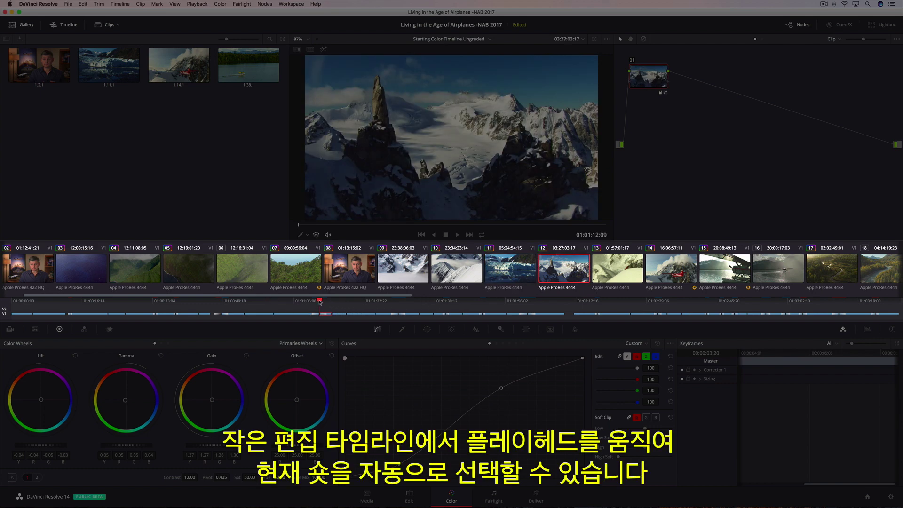
{"action": "left_click_drag", "start_coordinate": [320, 302], "coordinate": [719, 311]}
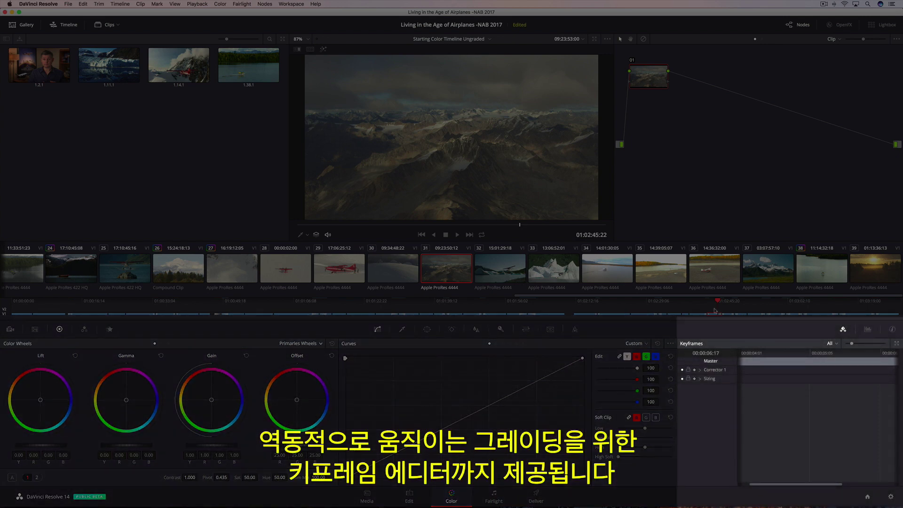
Show the RGB parade scopes and save DaVinci YRGB Color Managed as the project's colour science
{"action": "left_click", "coordinate": [868, 329]}
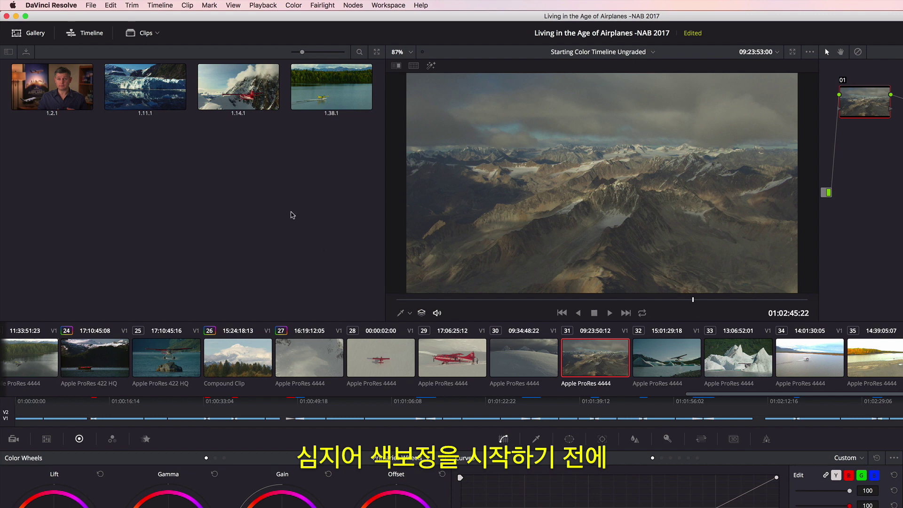
{"action": "left_click", "coordinate": [92, 5]}
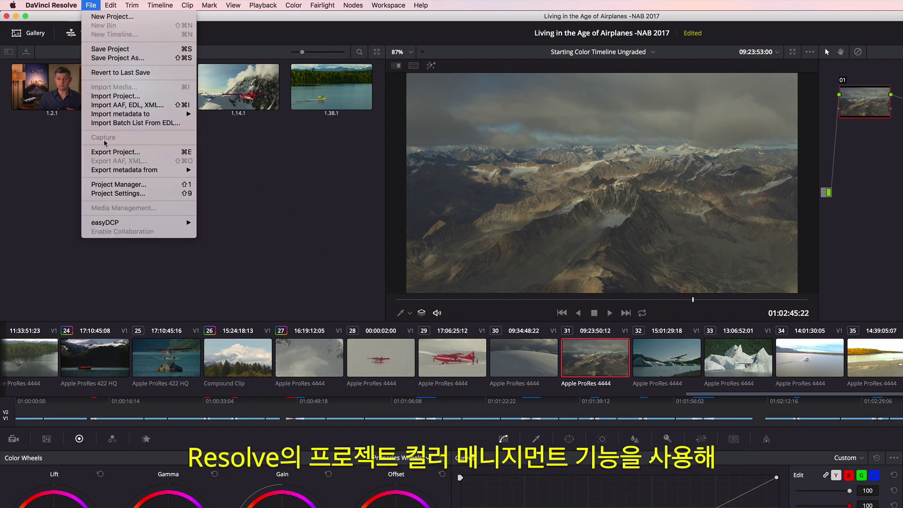
{"action": "left_click", "coordinate": [106, 193]}
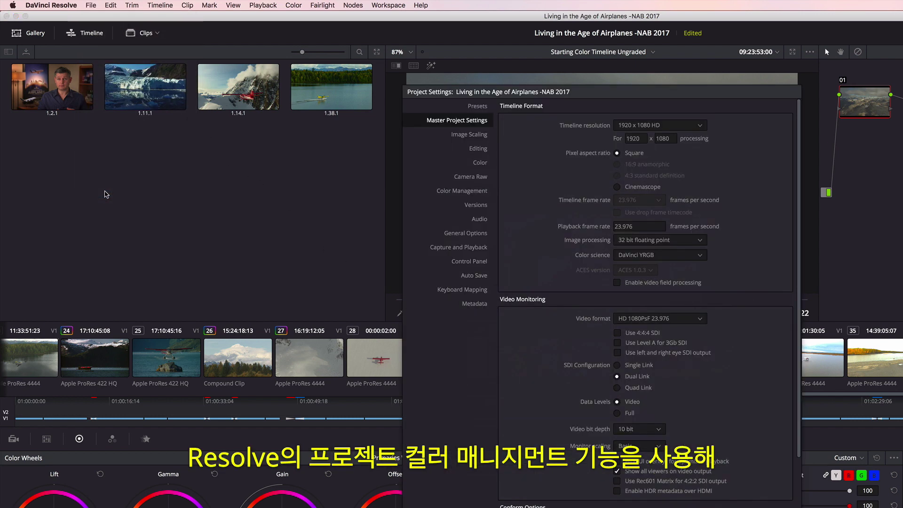
{"action": "left_click", "coordinate": [634, 258]}
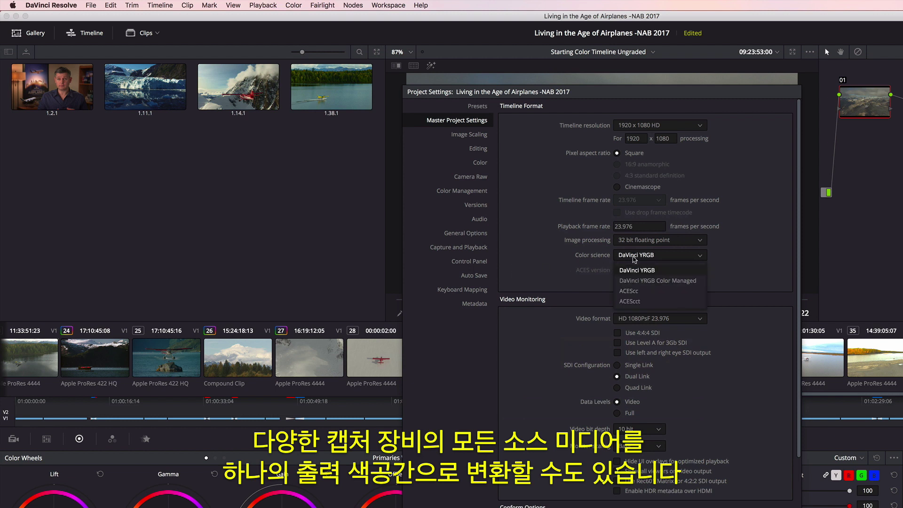
{"action": "left_click", "coordinate": [635, 280]}
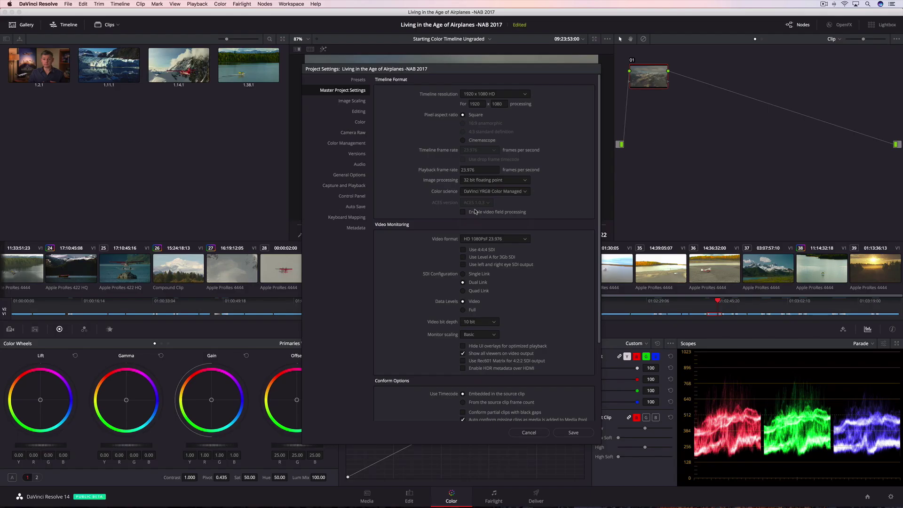
{"action": "left_click", "coordinate": [567, 432]}
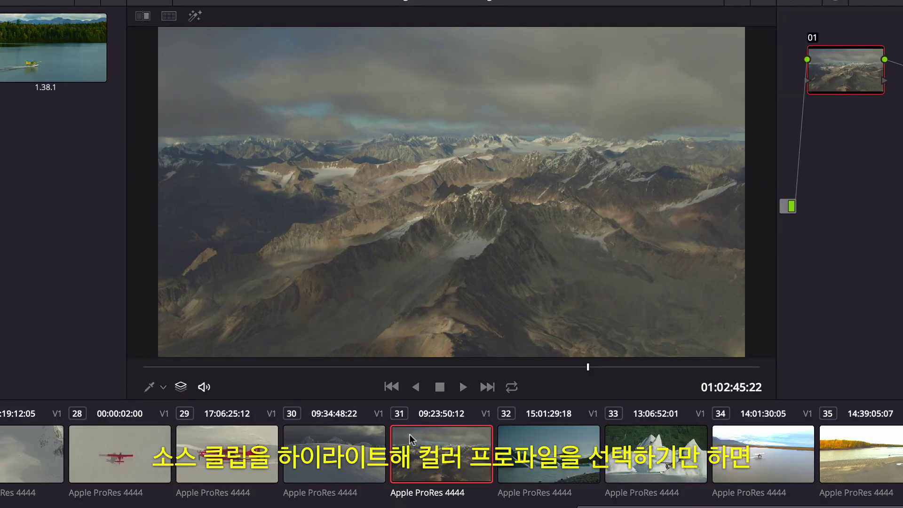
Set clip 31's input colour space to Blackmagic Design 4.6K Film v3
{"action": "right_click", "coordinate": [431, 259]}
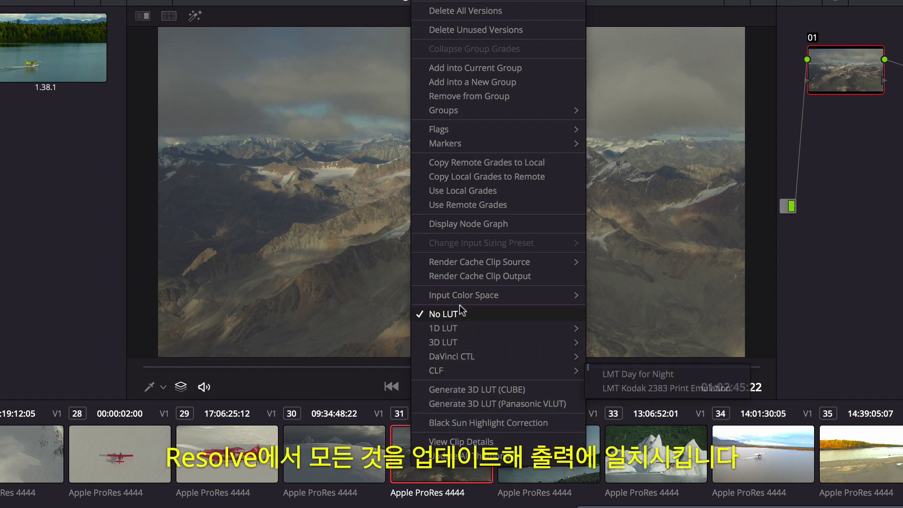
{"action": "mouse_move", "coordinate": [463, 297]}
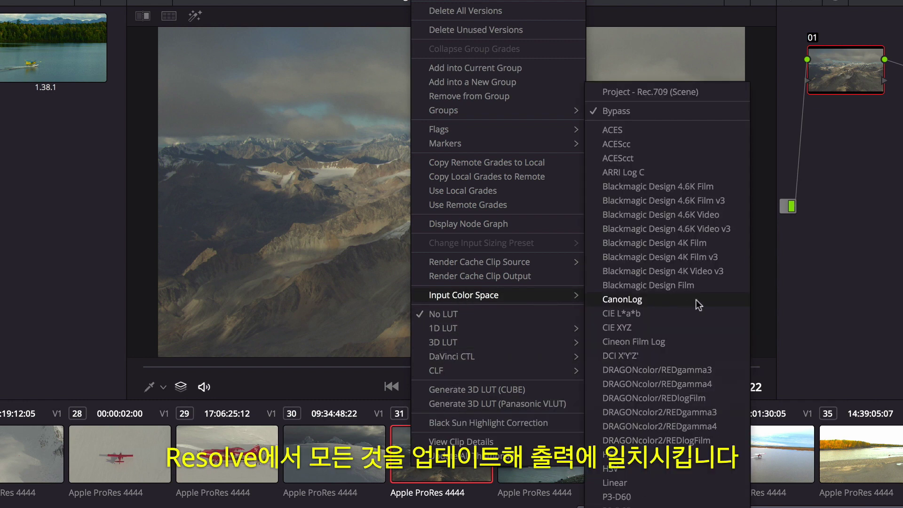
{"action": "left_click", "coordinate": [691, 201]}
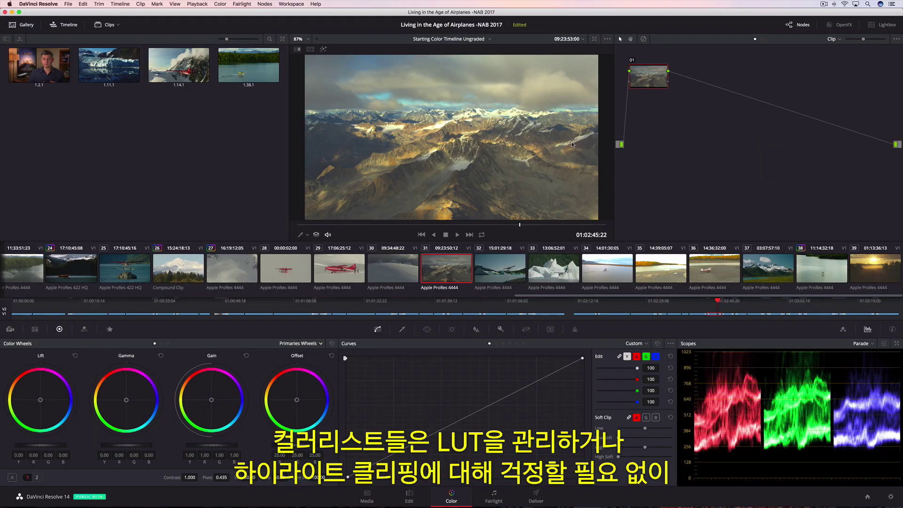
Make floatplane clip 38 the current shot and play it briefly
{"action": "left_click", "coordinate": [825, 269]}
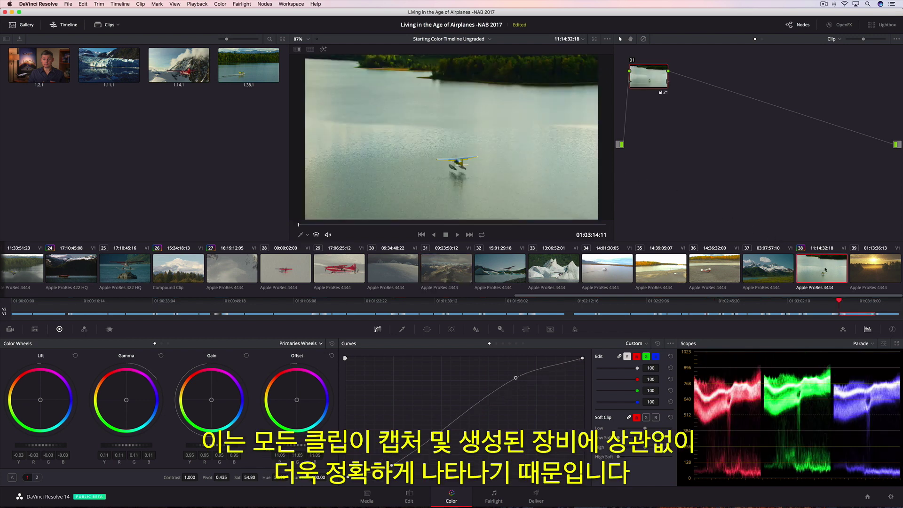
{"action": "key", "text": "space"}
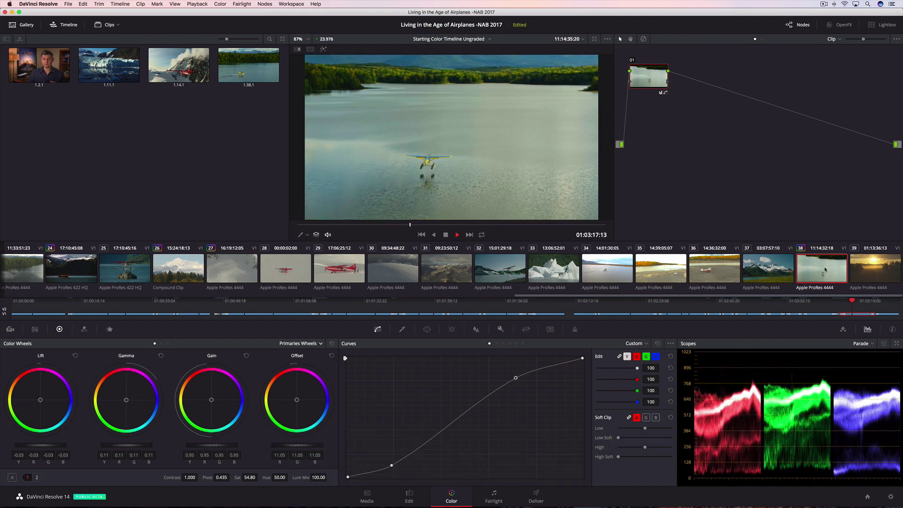
{"action": "key", "text": "space"}
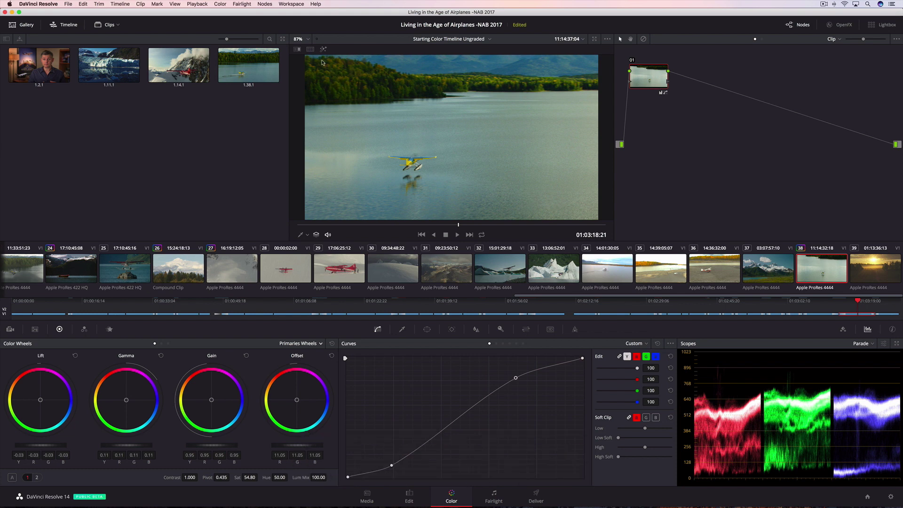
Compare clips 34, 35 and 36 in split-screen view
{"action": "left_click", "coordinate": [310, 50]}
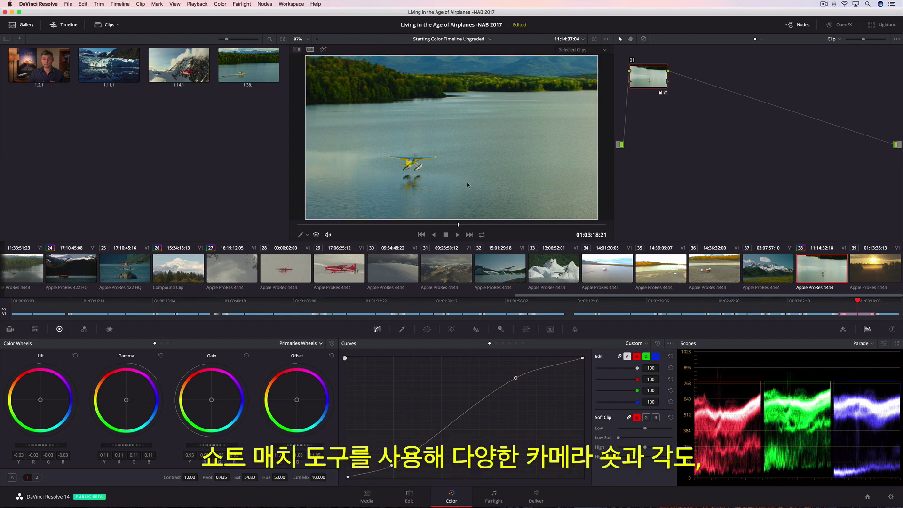
{"action": "left_click", "coordinate": [609, 264], "text": "super"}
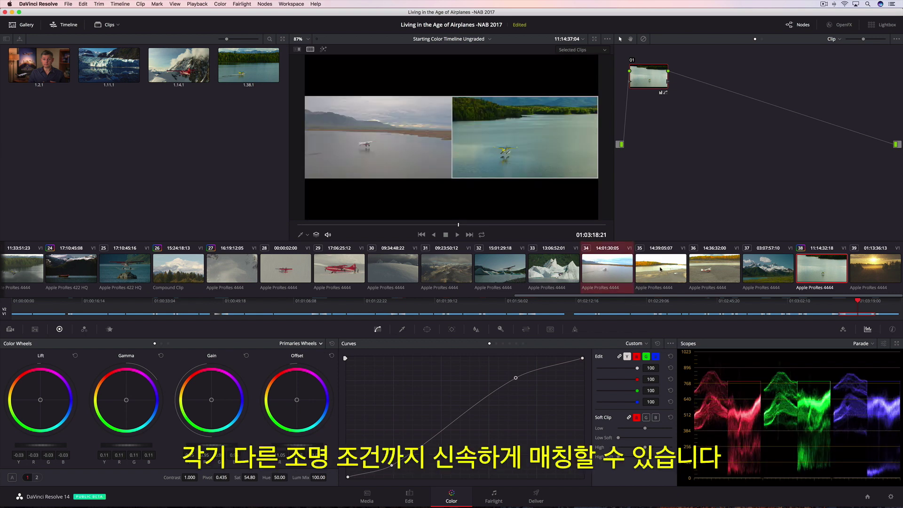
{"action": "left_click", "coordinate": [669, 269], "text": "super"}
{"action": "left_click", "coordinate": [727, 275], "text": "super"}
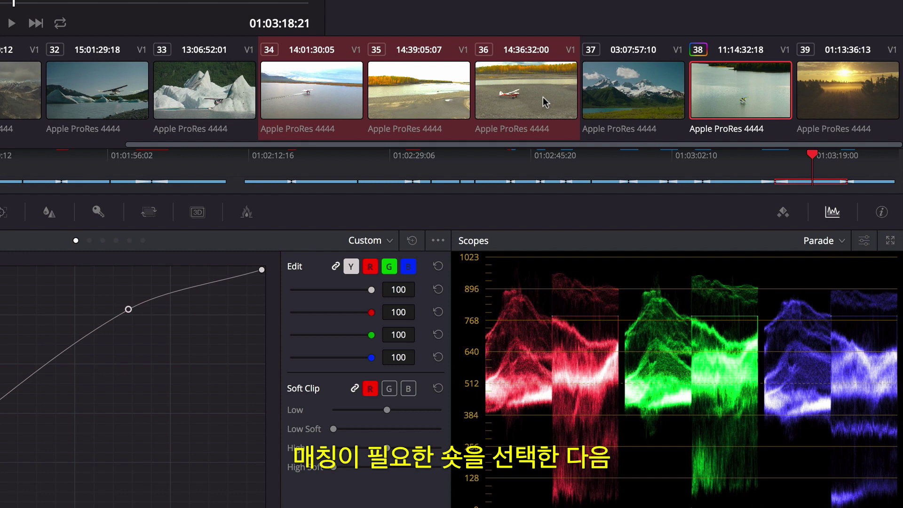
Shot-match clips 34–36 to clip 38, then play snow clip 30
{"action": "right_click", "coordinate": [722, 76]}
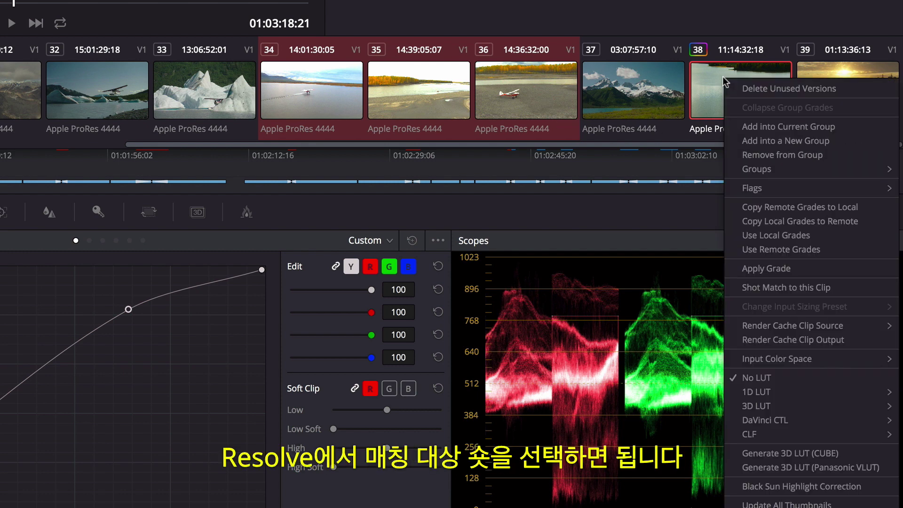
{"action": "left_click", "coordinate": [770, 286]}
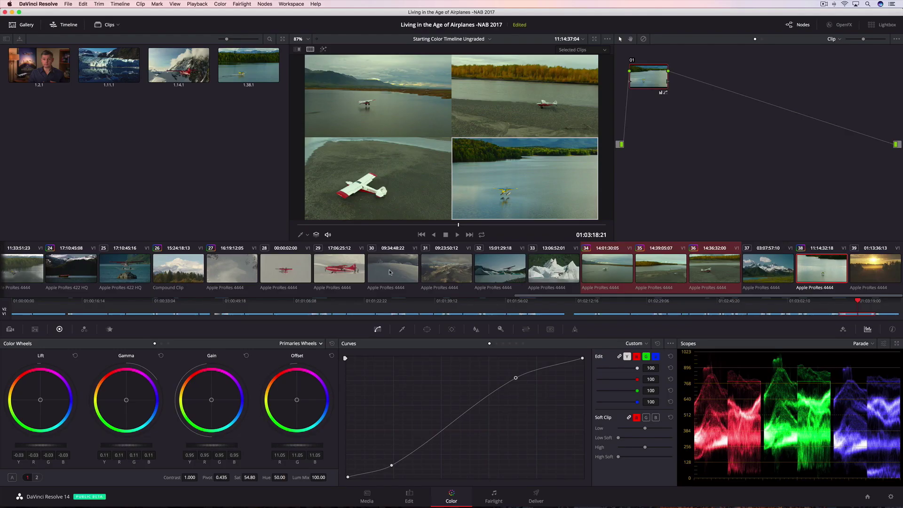
{"action": "left_click", "coordinate": [348, 398]}
{"action": "key", "text": "space"}
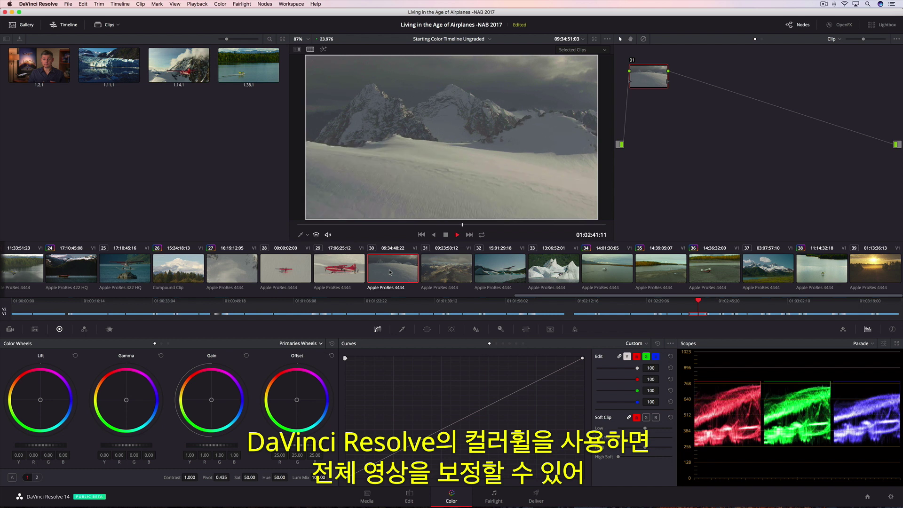
Grade snowy clip 30 with lift lowered to about -0.09 and gain raised to about 1.31
{"action": "key", "text": "space"}
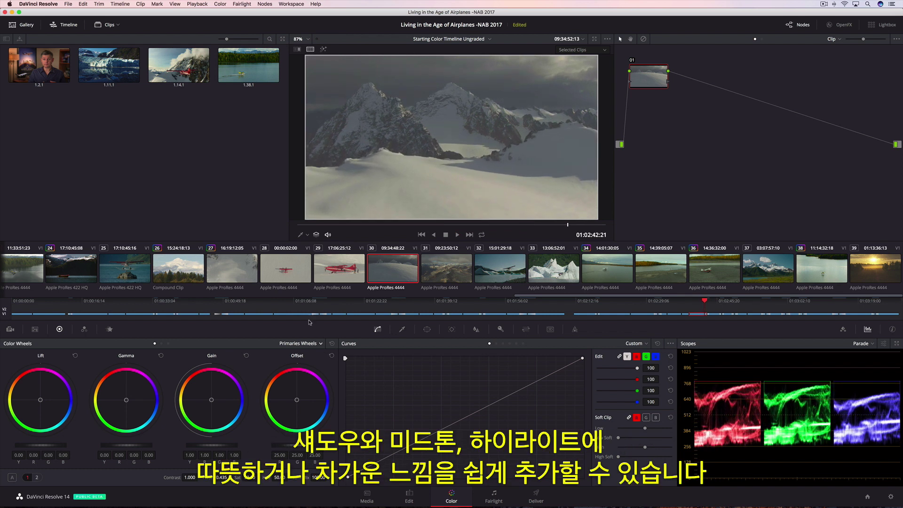
{"action": "left_click_drag", "start_coordinate": [40, 400], "coordinate": [41, 400]}
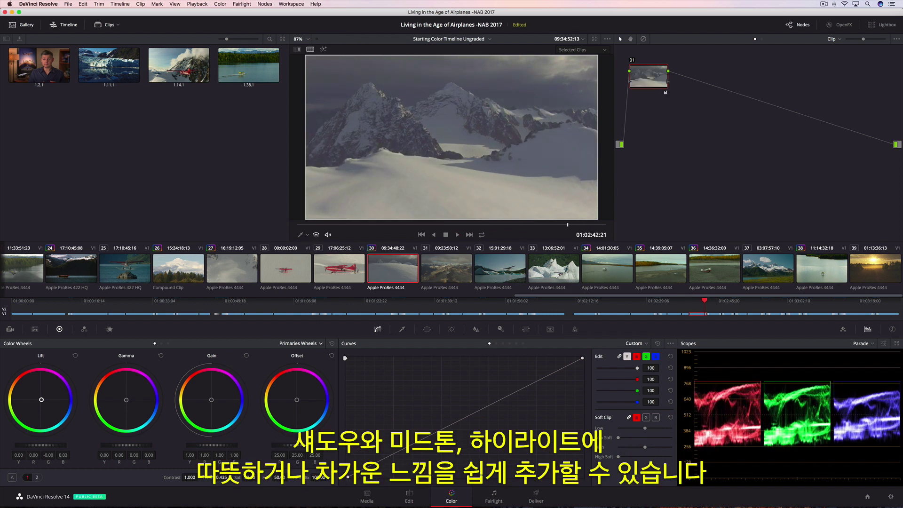
{"action": "left_click_drag", "start_coordinate": [211, 400], "coordinate": [213, 399]}
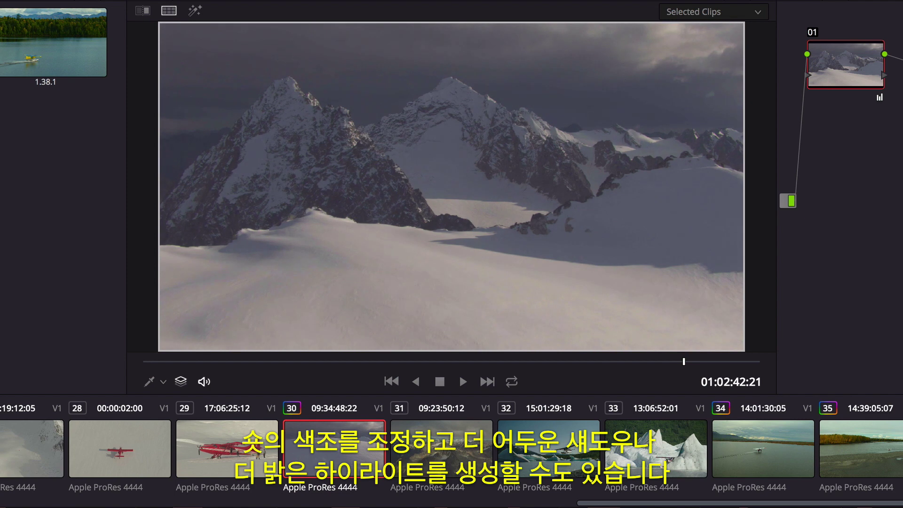
{"action": "left_click_drag", "start_coordinate": [57, 447], "coordinate": [48, 446]}
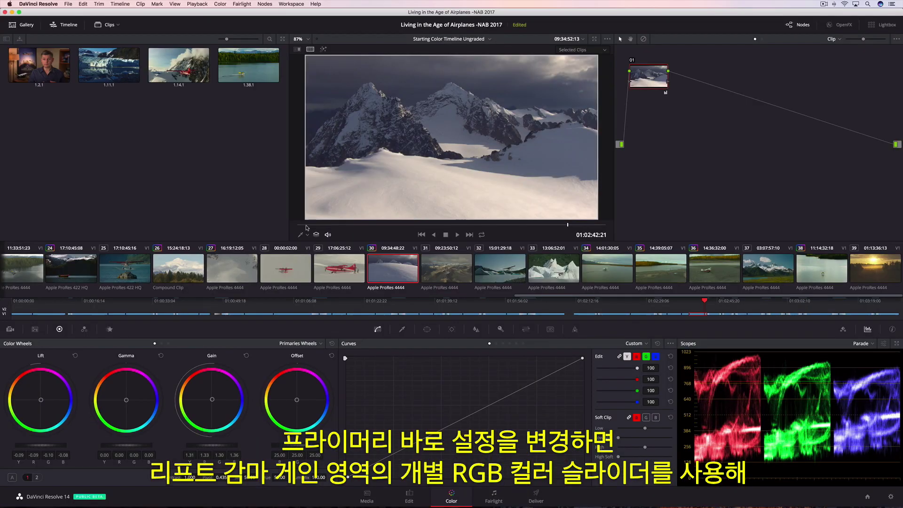
On seaplane clip 25, adjust the RGB primaries bars: blue highlights 1.12, overall gain 1.60
{"action": "left_click", "coordinate": [126, 271]}
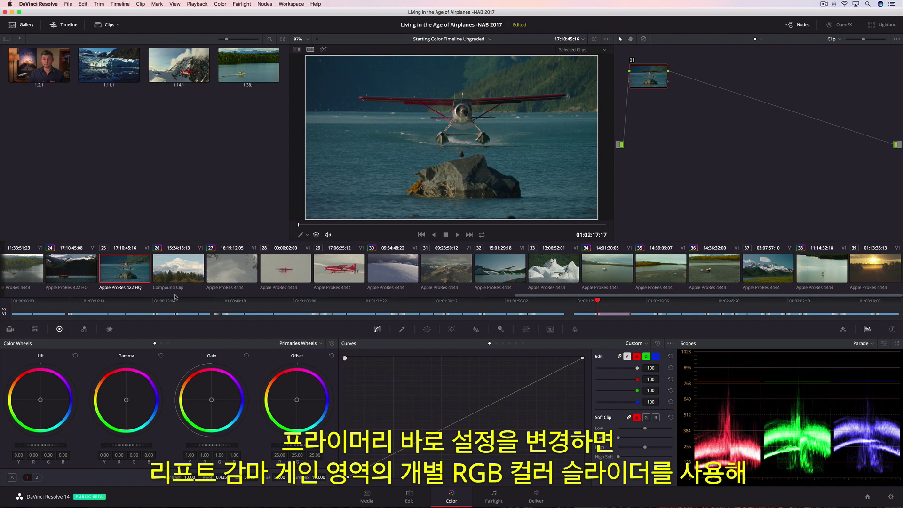
{"action": "left_click", "coordinate": [310, 343]}
{"action": "left_click", "coordinate": [318, 362]}
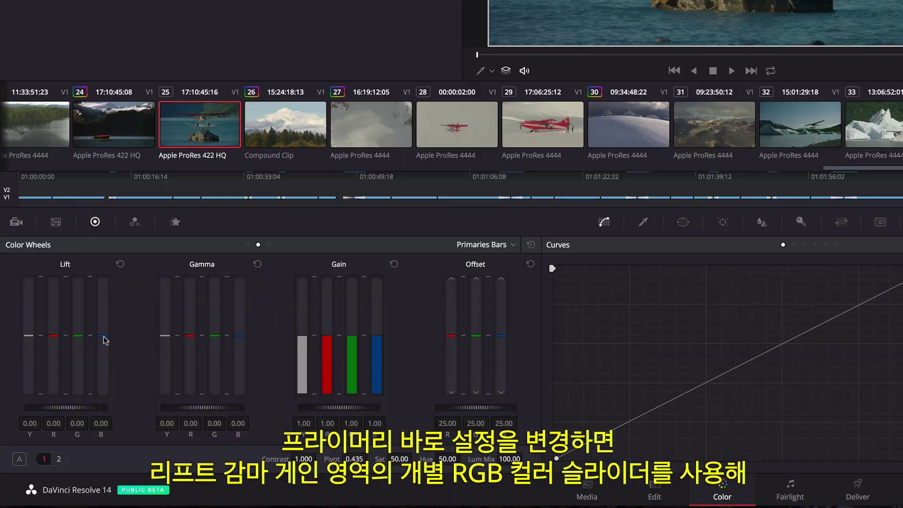
{"action": "left_click_drag", "start_coordinate": [64, 400], "coordinate": [64, 402]}
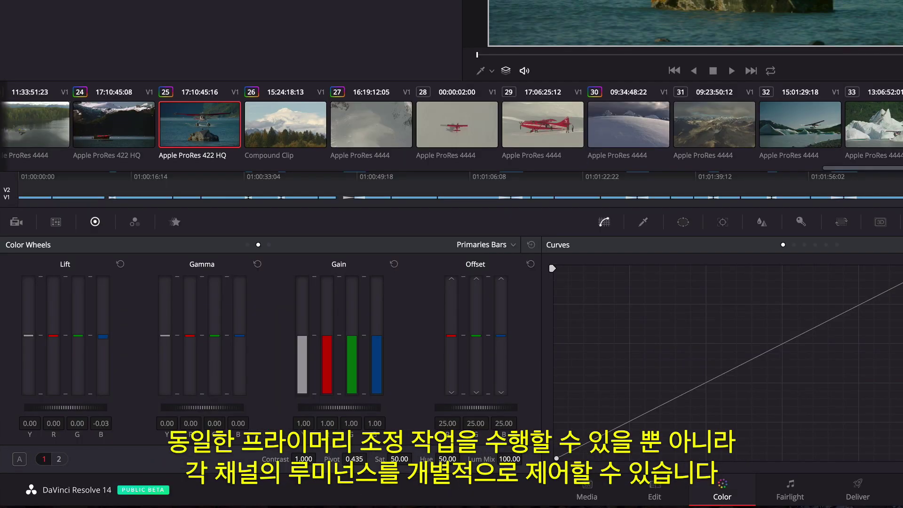
{"action": "left_click_drag", "start_coordinate": [103, 337], "coordinate": [103, 335]}
{"action": "left_click_drag", "start_coordinate": [215, 336], "coordinate": [215, 336]}
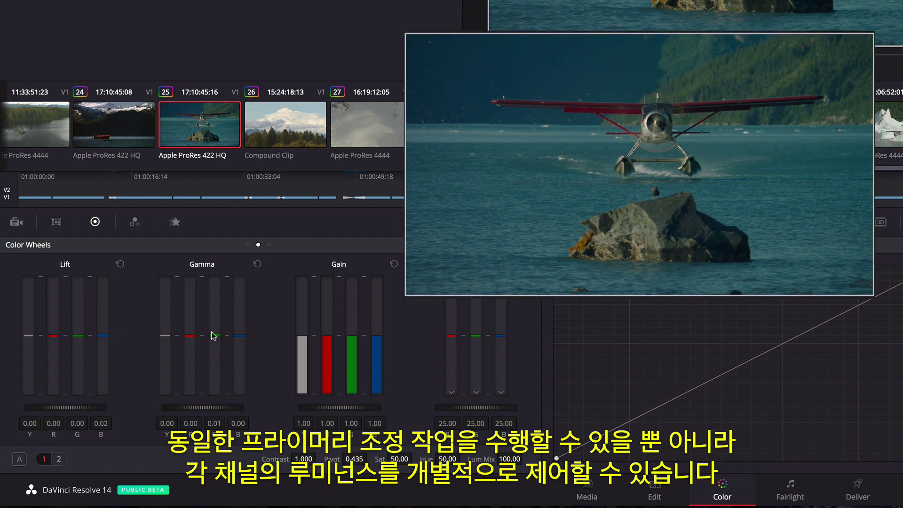
{"action": "left_click_drag", "start_coordinate": [376, 340], "coordinate": [377, 336]}
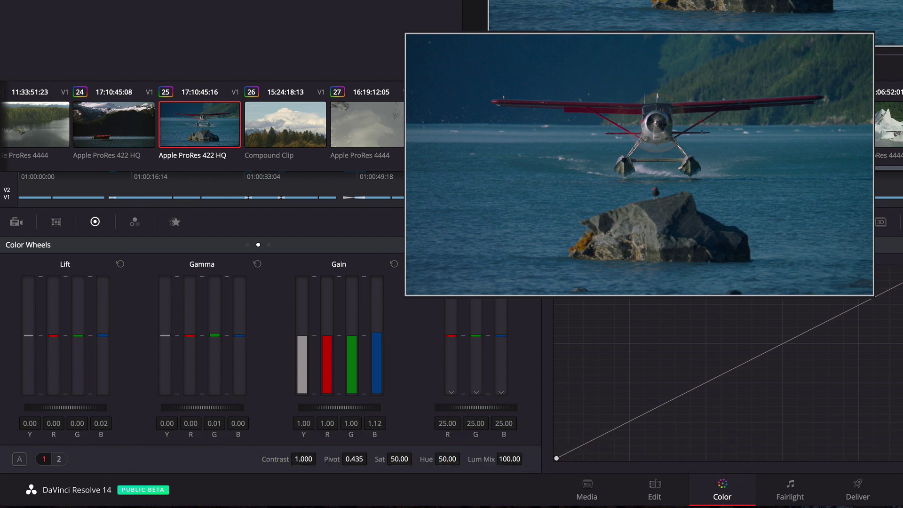
{"action": "left_click_drag", "start_coordinate": [302, 348], "coordinate": [302, 330]}
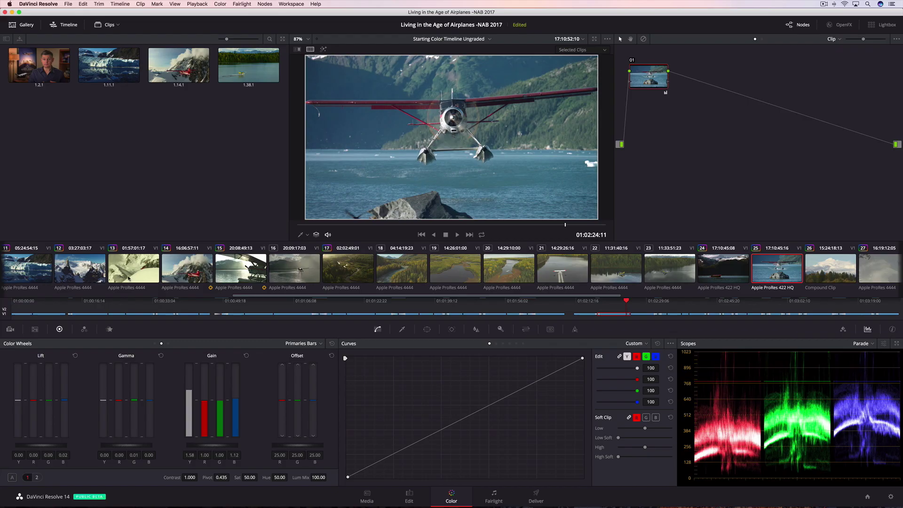
Review the snowy mountain shot with the plane and bring up the temperature and tint controls
{"action": "left_click", "coordinate": [128, 277]}
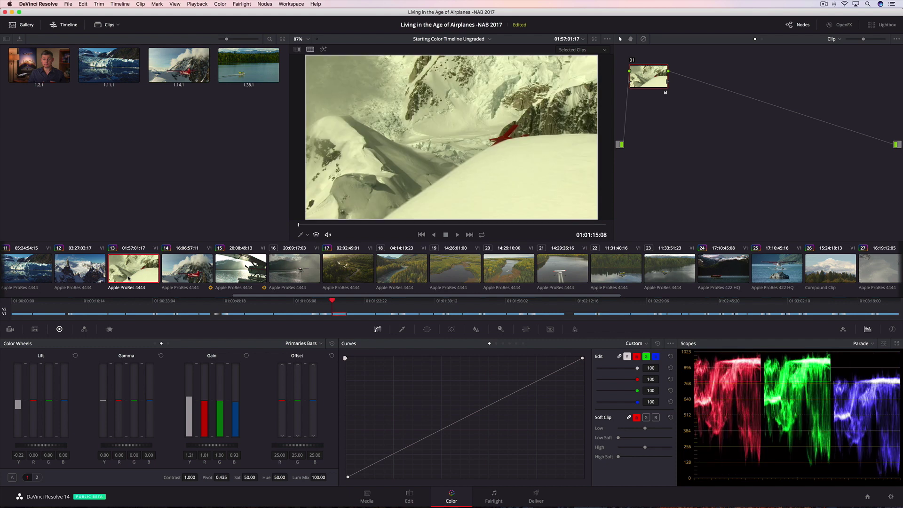
{"action": "key", "text": "space"}
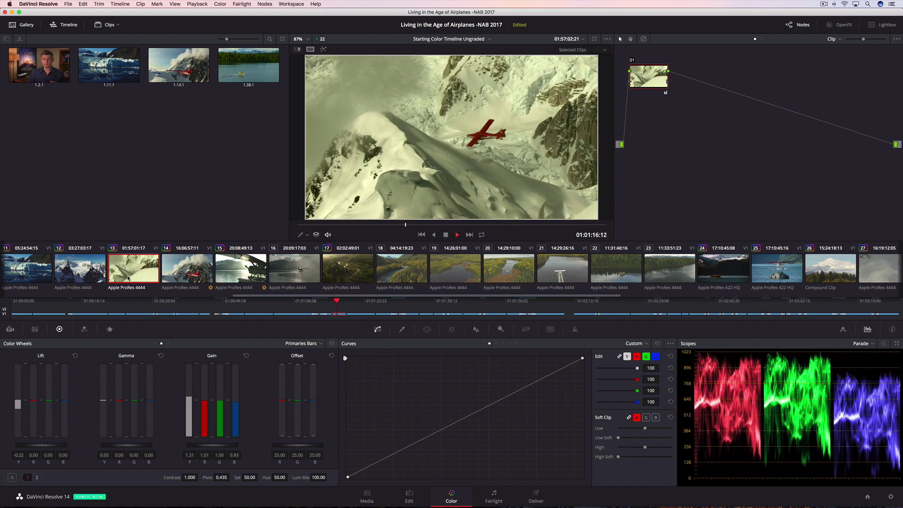
{"action": "key", "text": "space"}
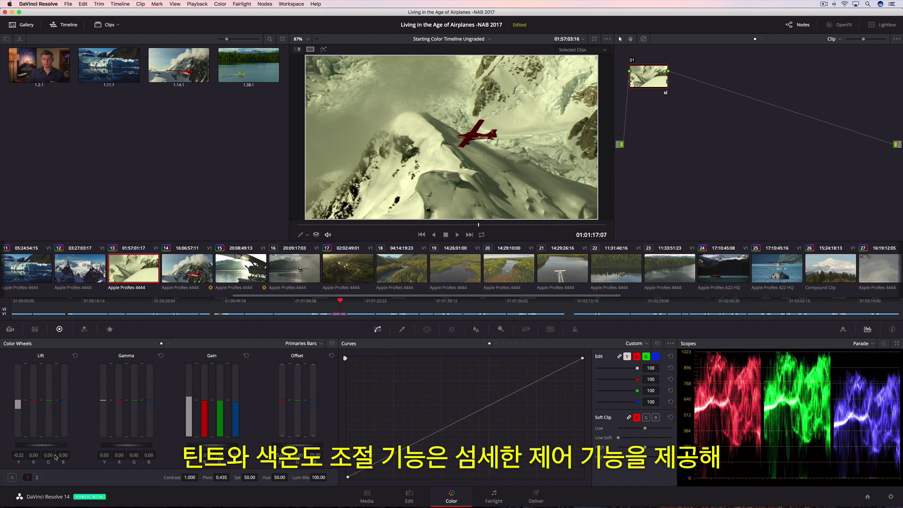
{"action": "left_click", "coordinate": [38, 478]}
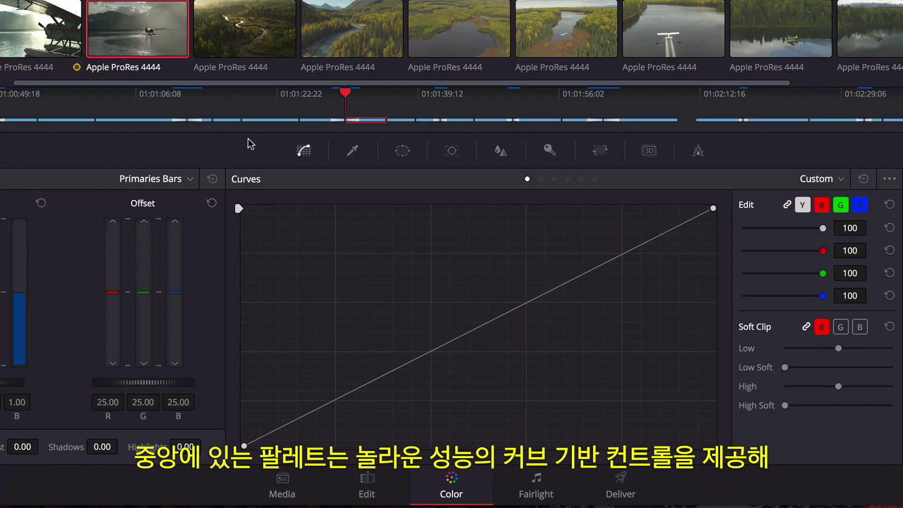
Raise the blue and red custom curves to warm the misty seaplane shot
{"action": "left_click", "coordinate": [503, 343]}
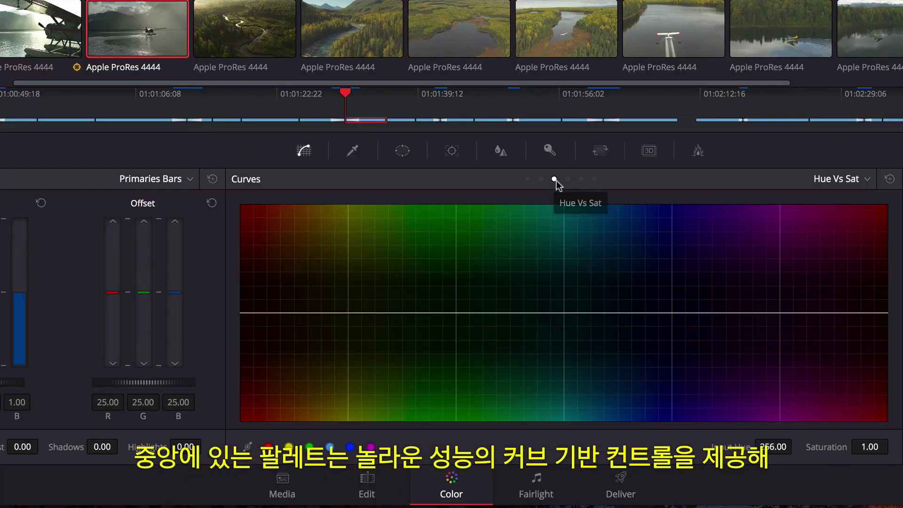
{"action": "left_click", "coordinate": [594, 179]}
{"action": "left_click", "coordinate": [527, 180]}
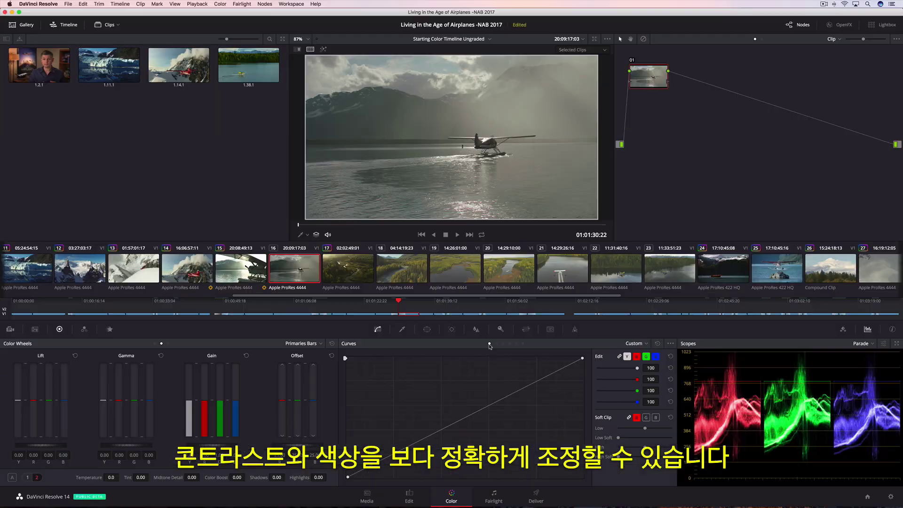
{"action": "left_click", "coordinate": [653, 357]}
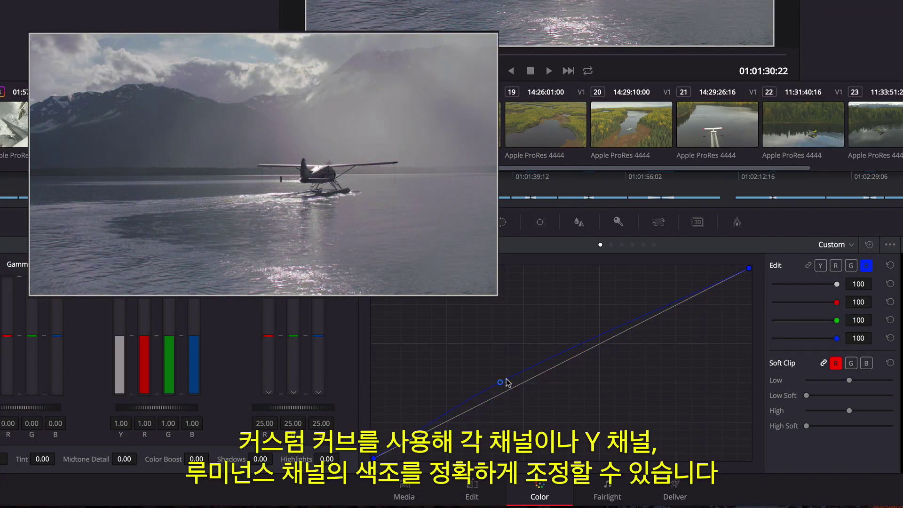
{"action": "left_click", "coordinate": [830, 269]}
{"action": "left_click_drag", "start_coordinate": [667, 310], "coordinate": [656, 304]}
{"action": "left_click", "coordinate": [539, 367]}
Add an S-shaped luminance curve for contrast and play the shot
{"action": "left_click", "coordinate": [819, 265]}
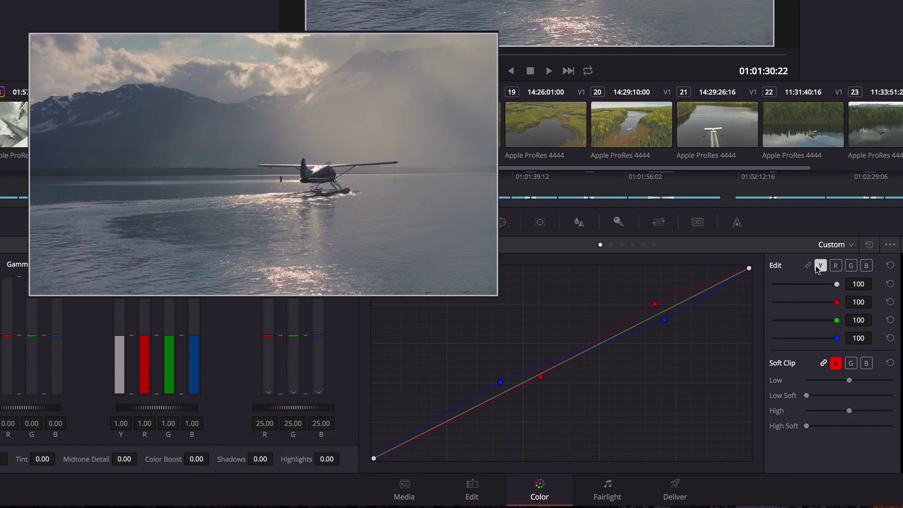
{"action": "left_click_drag", "start_coordinate": [491, 403], "coordinate": [492, 428]}
{"action": "left_click_drag", "start_coordinate": [611, 363], "coordinate": [614, 325]}
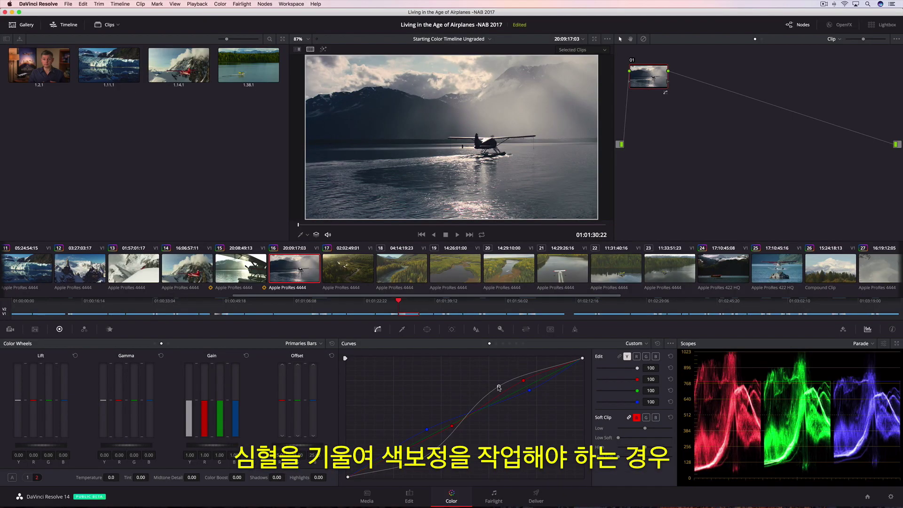
{"action": "key", "text": "space"}
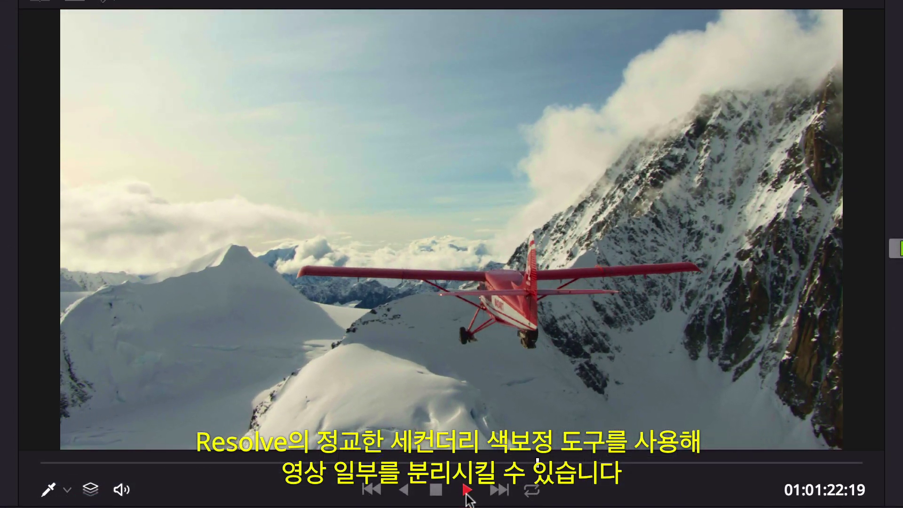
Raise the red point on a Hue vs Hue curve to turn the plane magenta, then review playback
{"action": "left_click", "coordinate": [435, 490]}
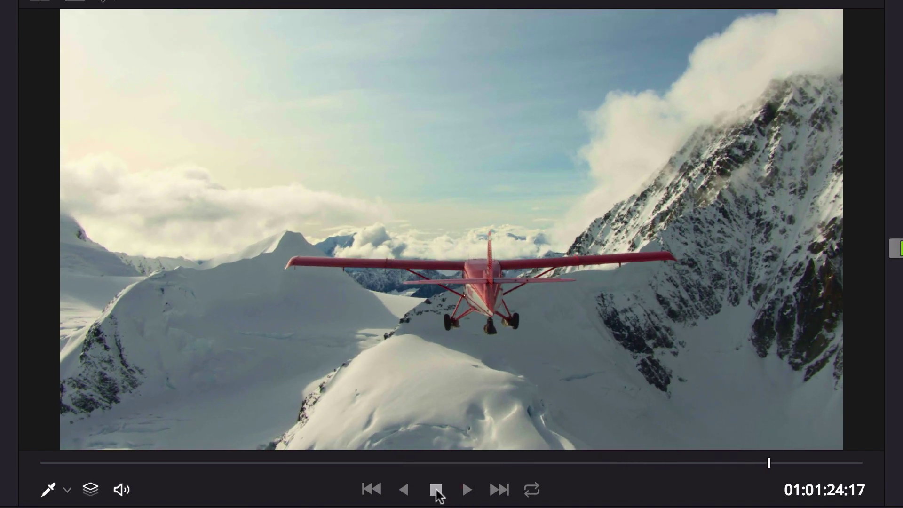
{"action": "left_click", "coordinate": [47, 463]}
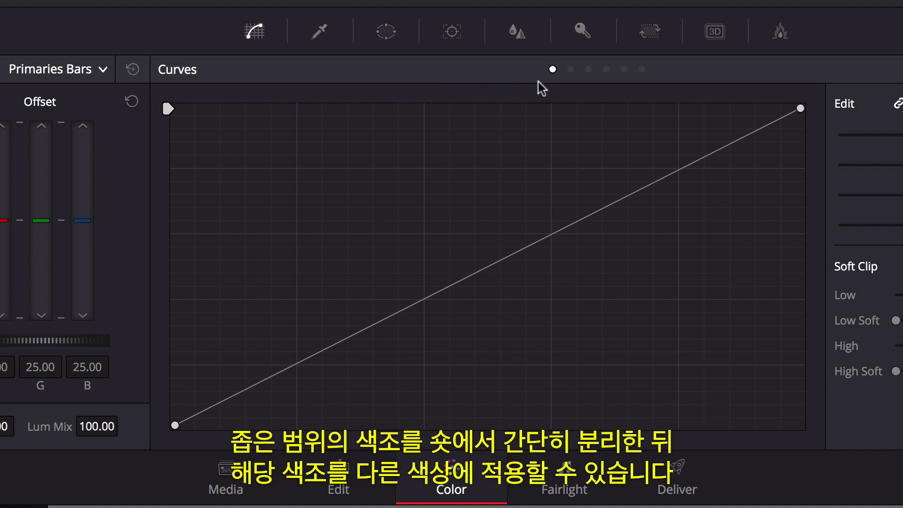
{"action": "left_click", "coordinate": [570, 70]}
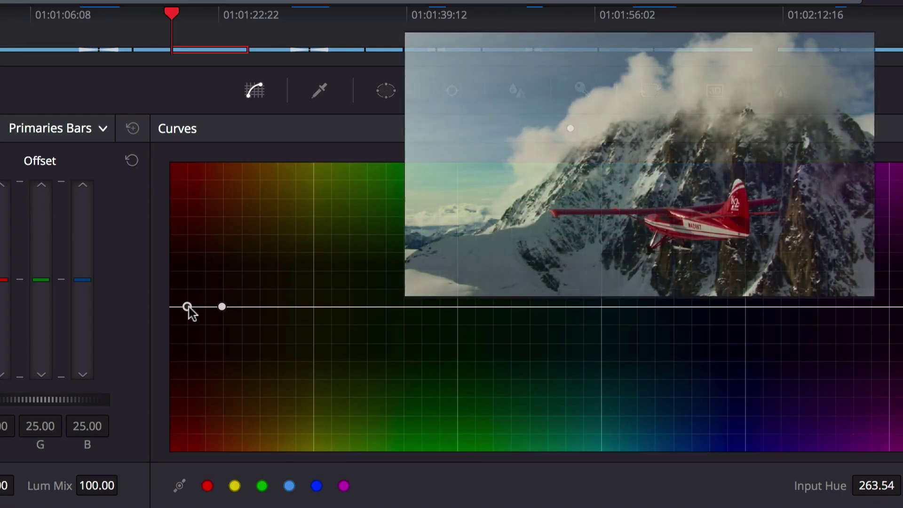
{"action": "left_click_drag", "start_coordinate": [187, 307], "coordinate": [188, 255]}
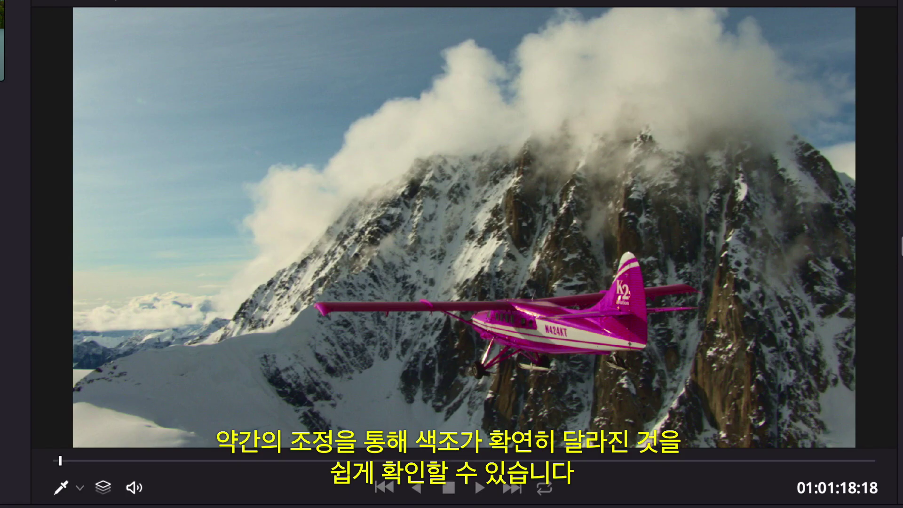
{"action": "key", "text": "shift+d"}
{"action": "key", "text": "space"}
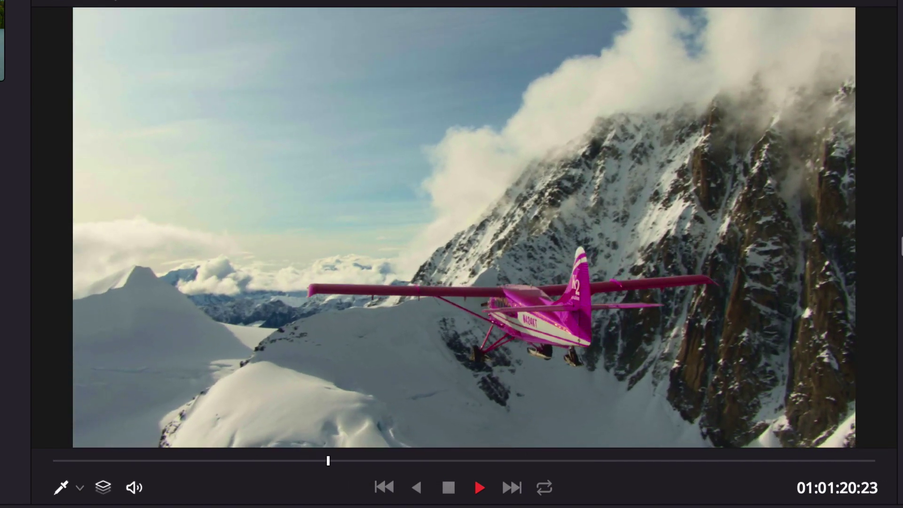
{"action": "key", "text": "space"}
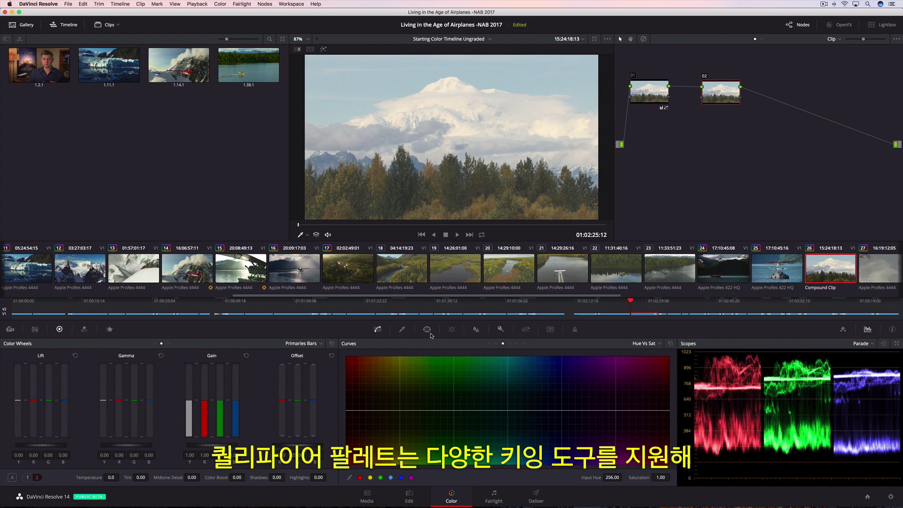
Switch the Qualifier from HSL to 3D keying mode
{"action": "left_click", "coordinate": [402, 331]}
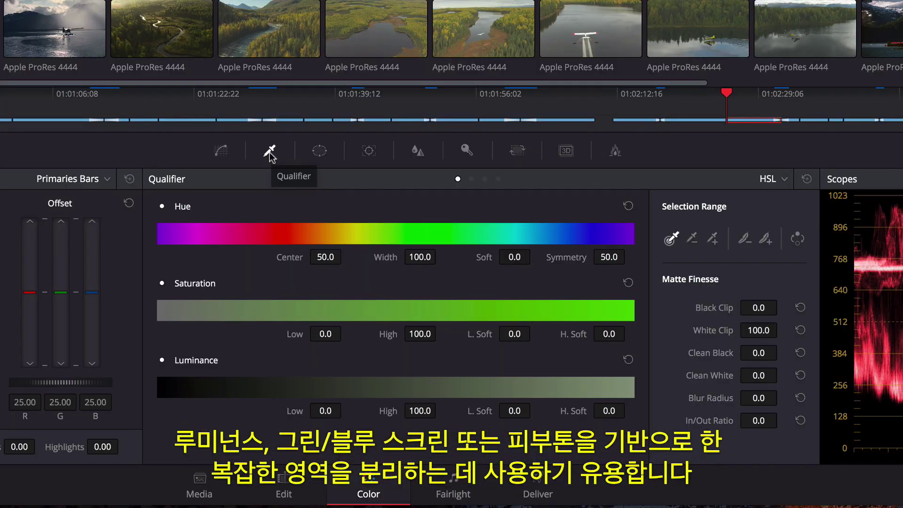
{"action": "left_click", "coordinate": [774, 179]}
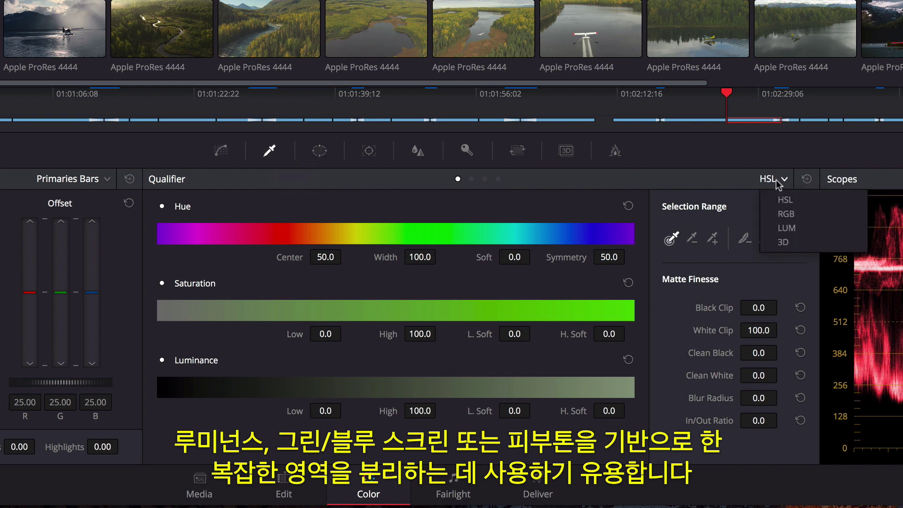
{"action": "left_click", "coordinate": [784, 243]}
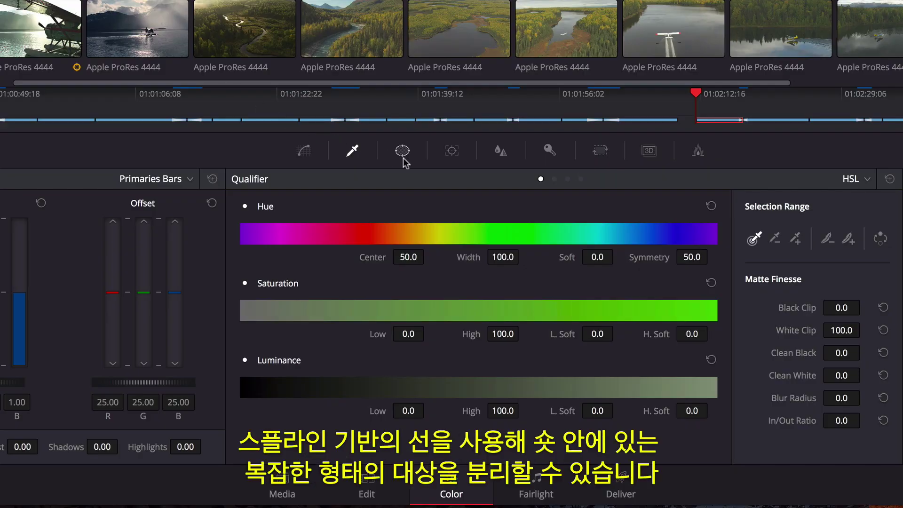
Start a curve window and outline the seaplane's tail, fuselage, wing underside and wing top edge
{"action": "left_click", "coordinate": [403, 154]}
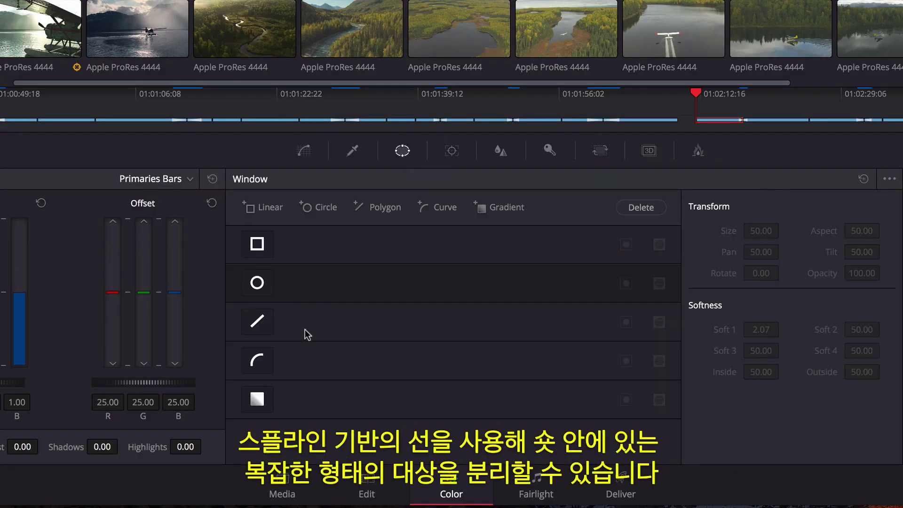
{"action": "left_click", "coordinate": [262, 362]}
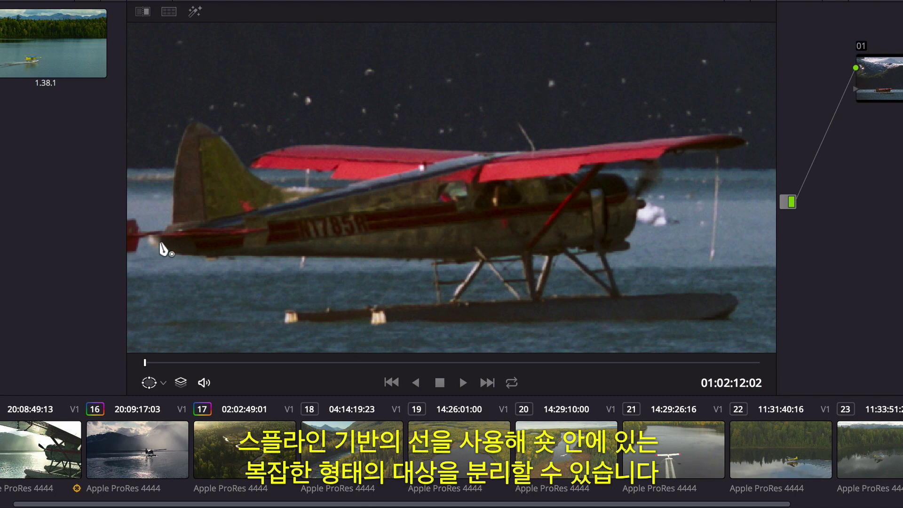
{"action": "left_click", "coordinate": [148, 237]}
{"action": "left_click", "coordinate": [161, 252]}
{"action": "left_click", "coordinate": [466, 259]}
{"action": "left_click", "coordinate": [625, 242]}
{"action": "left_click", "coordinate": [637, 209]}
{"action": "left_click", "coordinate": [617, 173]}
{"action": "left_click", "coordinate": [539, 180]}
{"action": "left_click", "coordinate": [575, 172]}
{"action": "left_click", "coordinate": [579, 164]}
{"action": "left_click", "coordinate": [656, 158]}
{"action": "left_click", "coordinate": [681, 148]}
{"action": "left_click", "coordinate": [741, 144]}
{"action": "left_click", "coordinate": [729, 134]}
{"action": "left_click", "coordinate": [512, 148]}
{"action": "left_click", "coordinate": [424, 148]}
{"action": "left_click", "coordinate": [305, 143]}
{"action": "left_click", "coordinate": [258, 157]}
Trace the wing root and tail fin, close the curve, and track it forward
{"action": "left_click", "coordinate": [258, 168]}
{"action": "left_click", "coordinate": [329, 176]}
{"action": "left_click", "coordinate": [369, 179]}
{"action": "left_click", "coordinate": [286, 199]}
{"action": "left_click", "coordinate": [246, 173]}
{"action": "left_click", "coordinate": [204, 125]}
{"action": "left_click", "coordinate": [184, 137]}
{"action": "left_click", "coordinate": [172, 223]}
{"action": "left_click", "coordinate": [148, 237]}
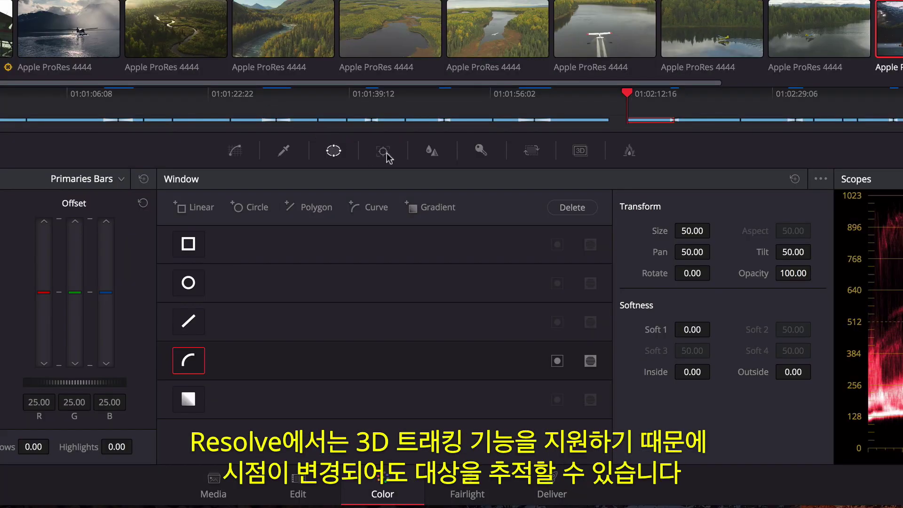
{"action": "left_click", "coordinate": [384, 151]}
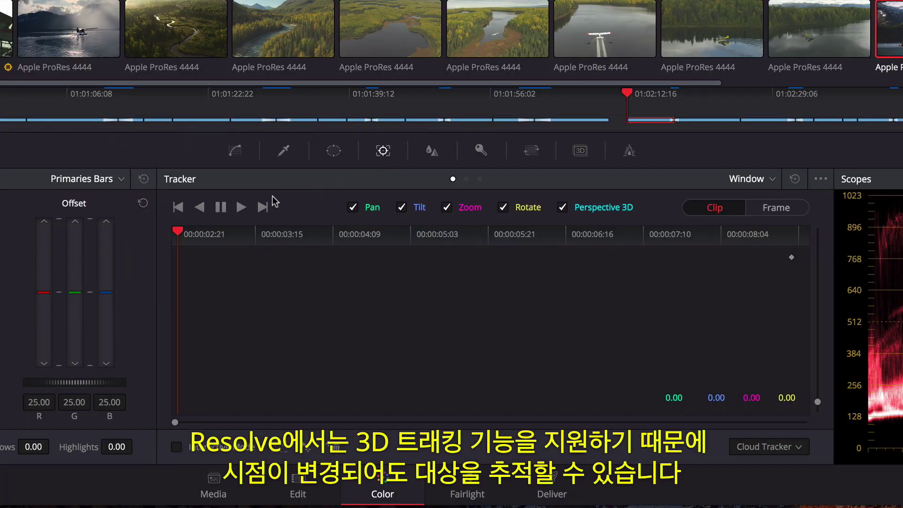
{"action": "left_click", "coordinate": [241, 207]}
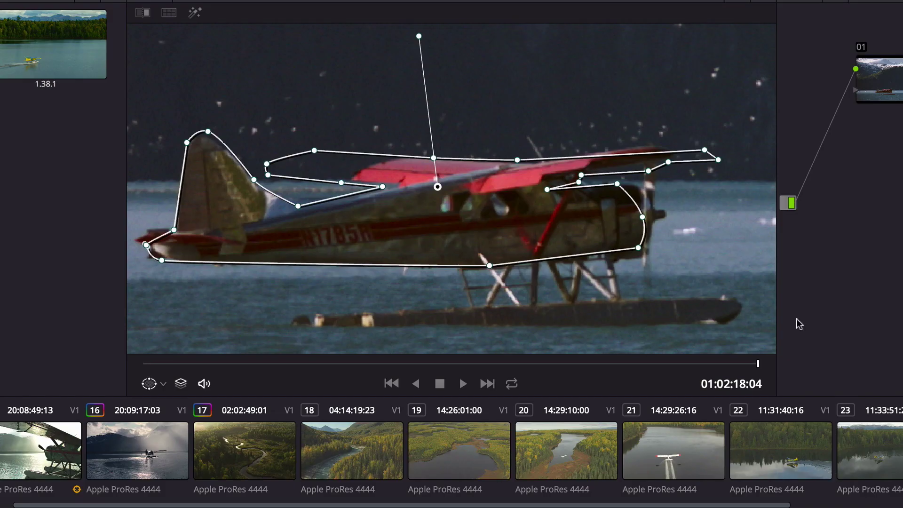
Pull the two wing-tip mask points inward and scale four selected points tighter around the plane
{"action": "left_click_drag", "start_coordinate": [704, 149], "coordinate": [655, 142]}
{"action": "left_click_drag", "start_coordinate": [718, 160], "coordinate": [654, 157]}
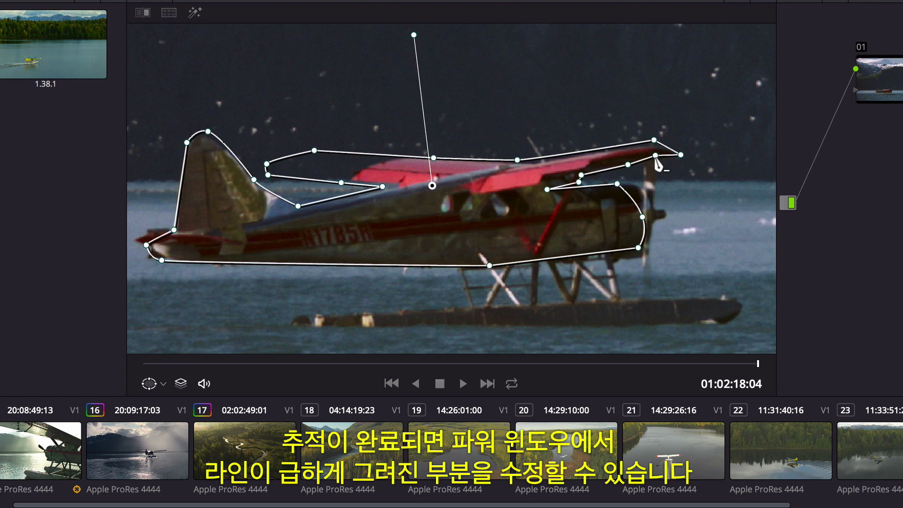
{"action": "left_click_drag", "start_coordinate": [262, 125], "coordinate": [378, 147]}
{"action": "left_click_drag", "start_coordinate": [328, 113], "coordinate": [342, 123]}
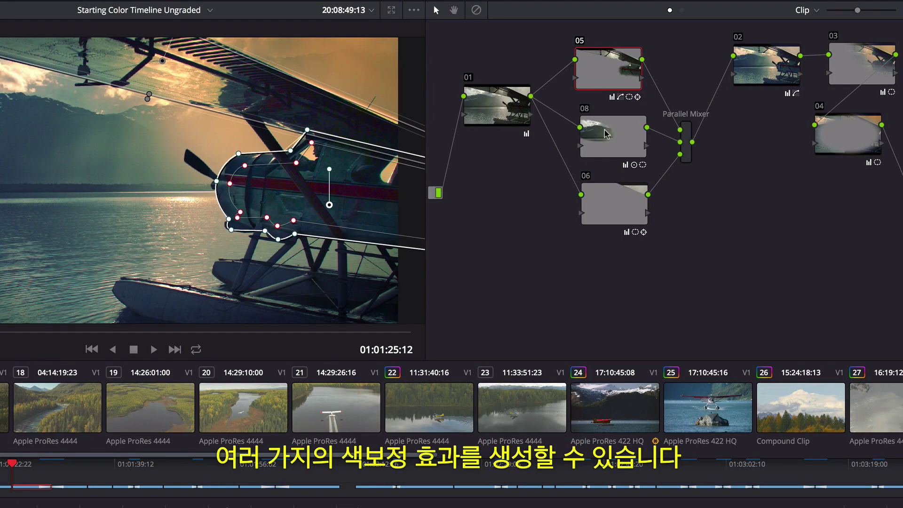
Inspect the windows on nodes 08 and 06, then insert node 03 between the Parallel Mixer and node 02
{"action": "left_click", "coordinate": [606, 134]}
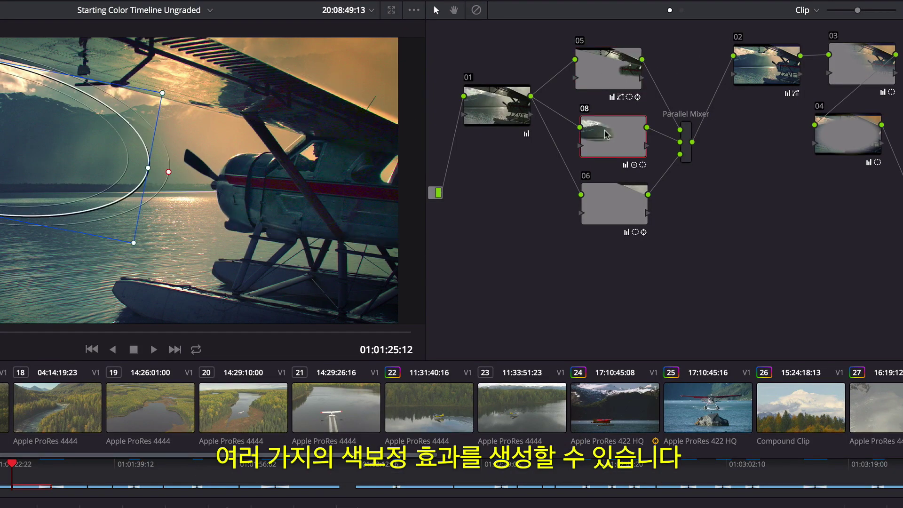
{"action": "left_click", "coordinate": [606, 197]}
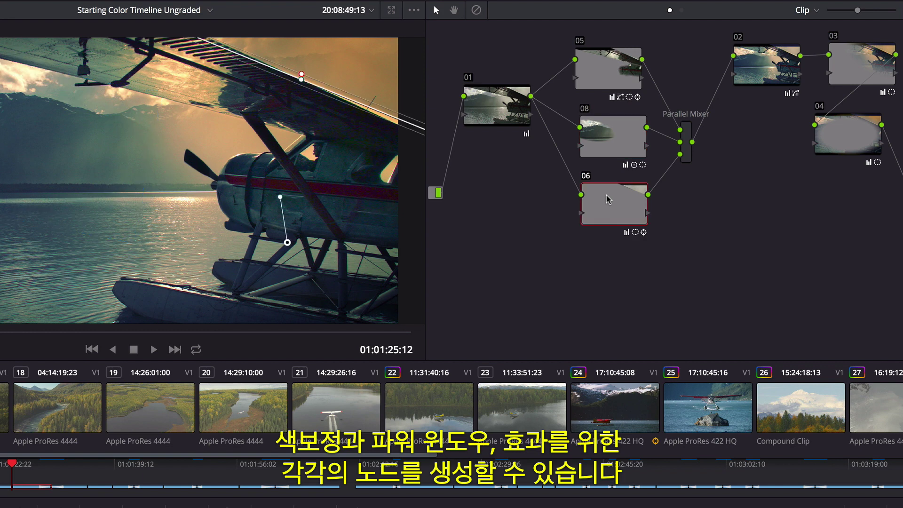
{"action": "left_click", "coordinate": [774, 70]}
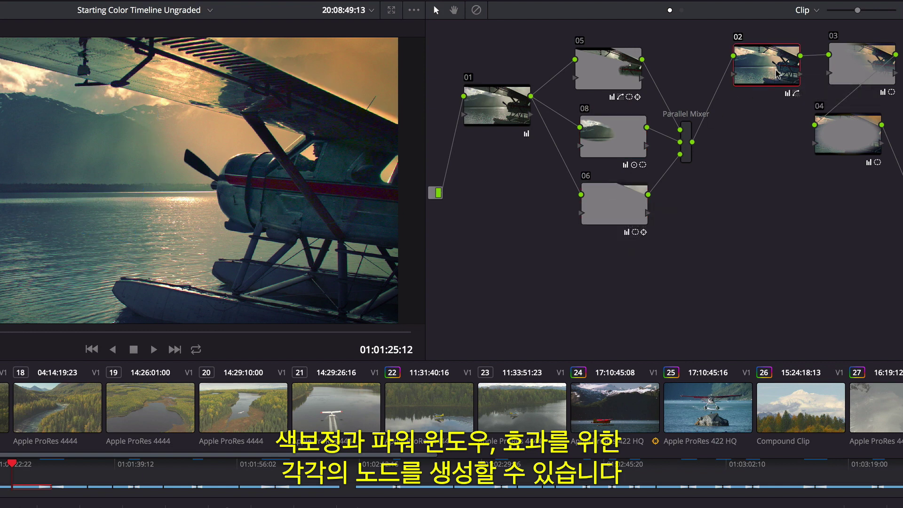
{"action": "left_click", "coordinate": [849, 69]}
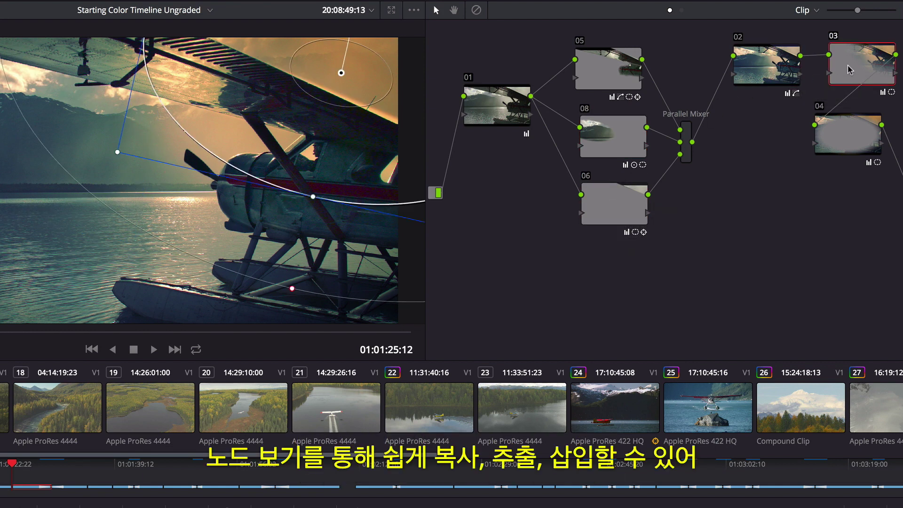
{"action": "left_click_drag", "start_coordinate": [849, 69], "coordinate": [702, 99]}
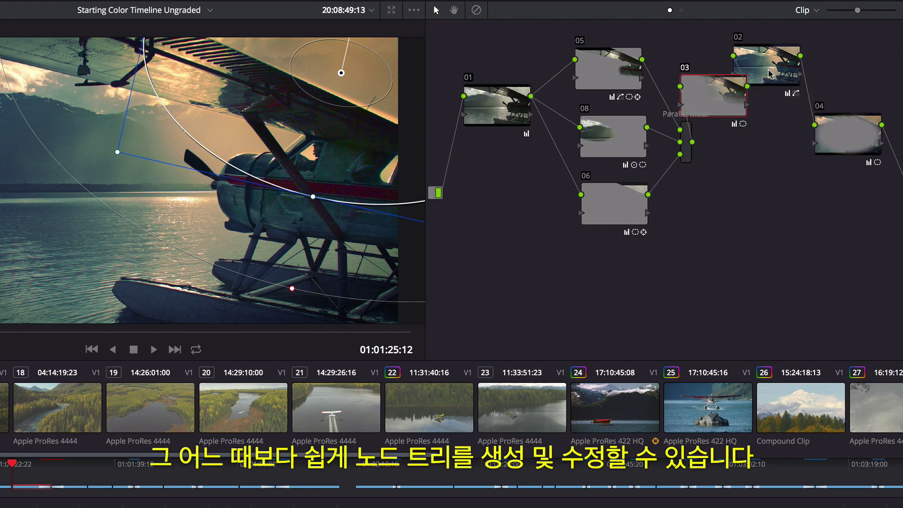
{"action": "left_click_drag", "start_coordinate": [767, 74], "coordinate": [827, 66]}
{"action": "left_click_drag", "start_coordinate": [733, 93], "coordinate": [759, 71]}
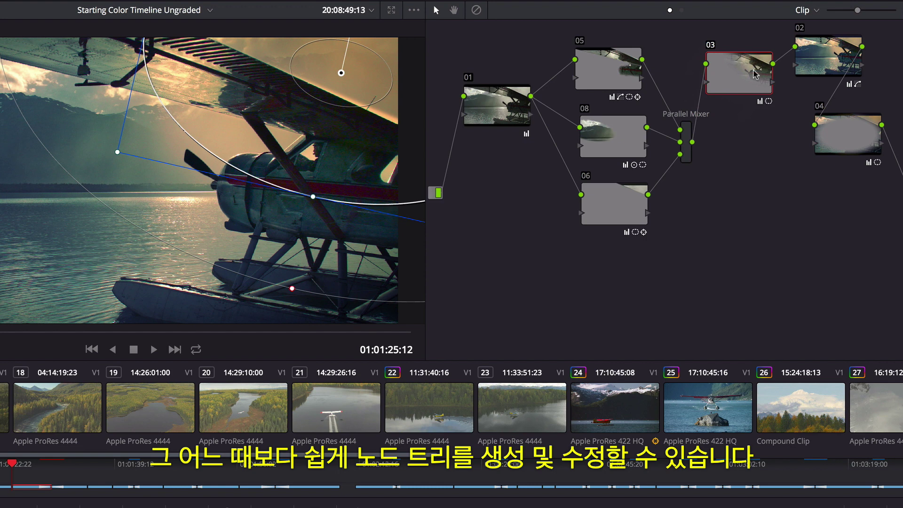
Combine nodes 05, 08 and 06 into a compound node, decompose it, then move nodes 03, 02, 04 lower
{"action": "left_click_drag", "start_coordinate": [548, 32], "coordinate": [684, 240]}
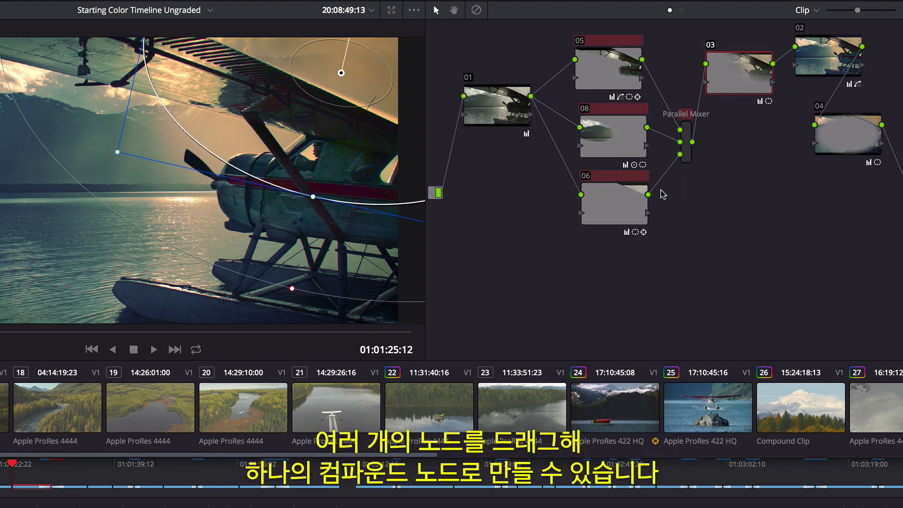
{"action": "right_click", "coordinate": [622, 141]}
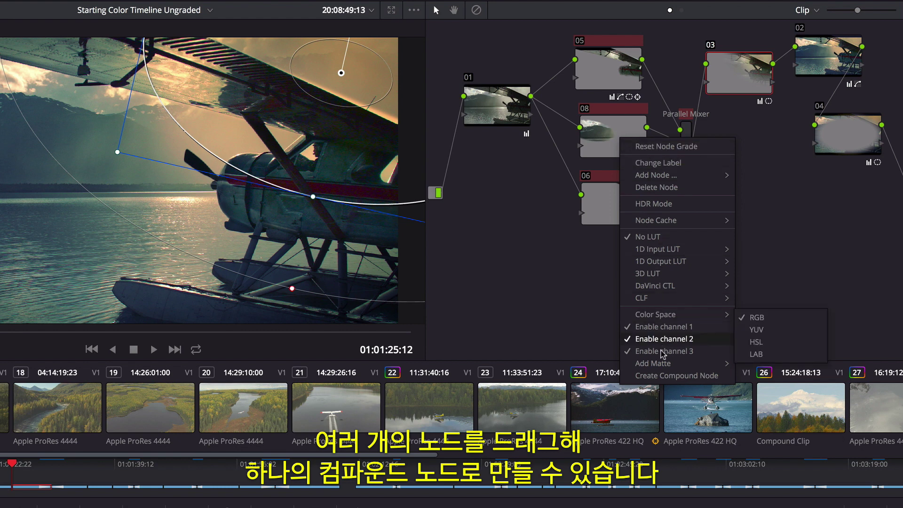
{"action": "left_click", "coordinate": [664, 375]}
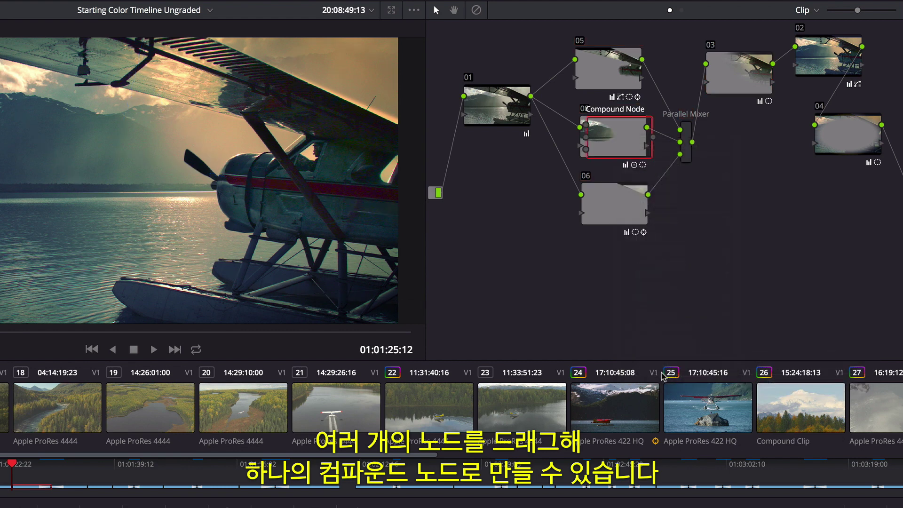
{"action": "left_click_drag", "start_coordinate": [633, 153], "coordinate": [627, 123]}
{"action": "right_click", "coordinate": [613, 112]}
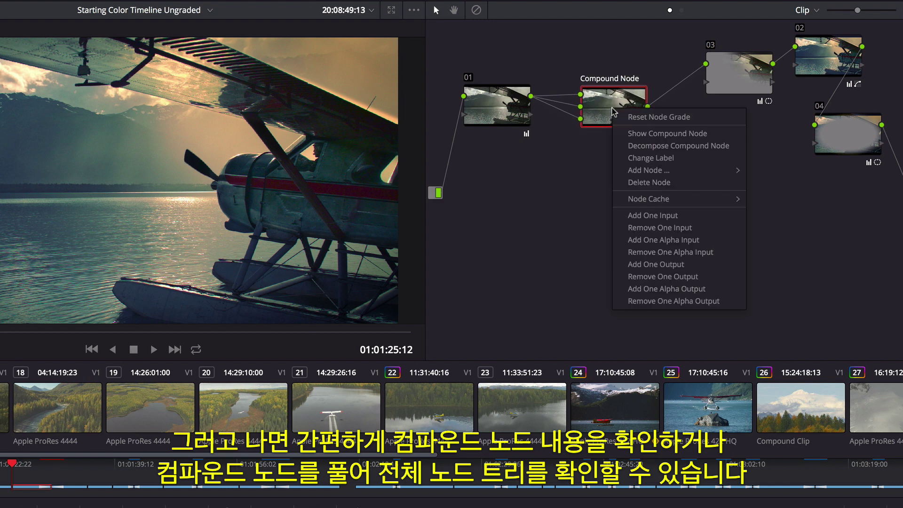
{"action": "left_click", "coordinate": [671, 149]}
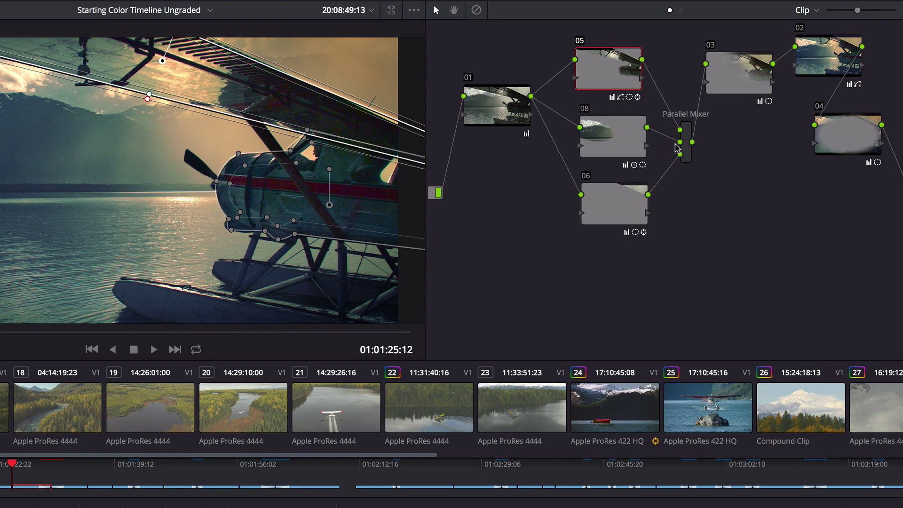
{"action": "left_click_drag", "start_coordinate": [745, 48], "coordinate": [865, 201]}
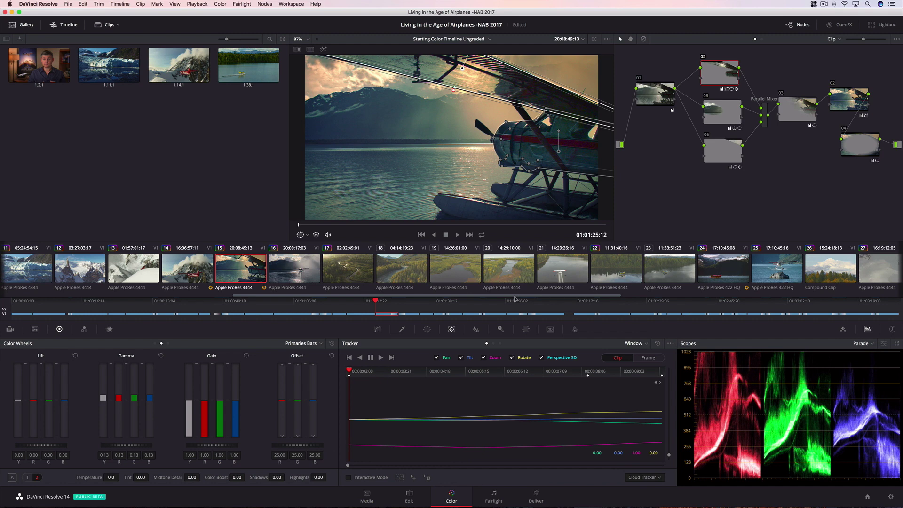
{"action": "left_click_drag", "start_coordinate": [515, 296], "coordinate": [821, 288]}
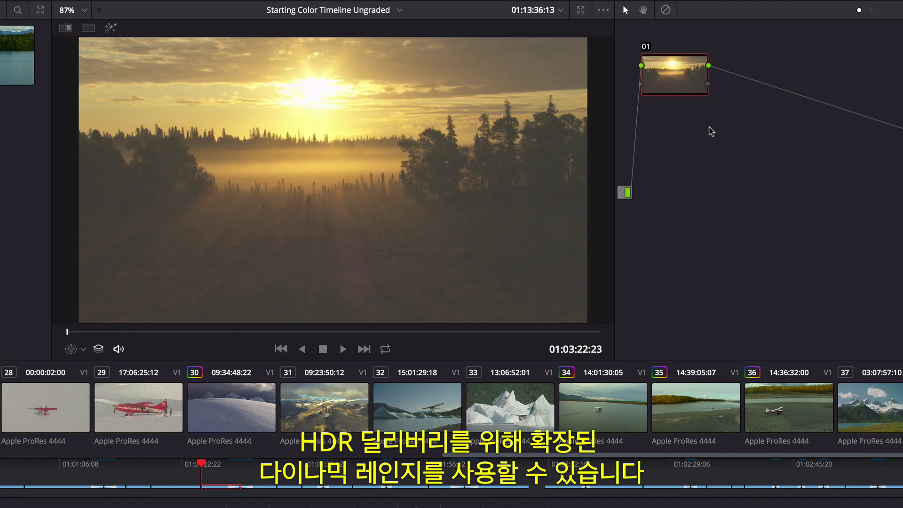
Set node 01 to HDR mode and bend the luma curve into a contrasty S-curve
{"action": "right_click", "coordinate": [677, 83]}
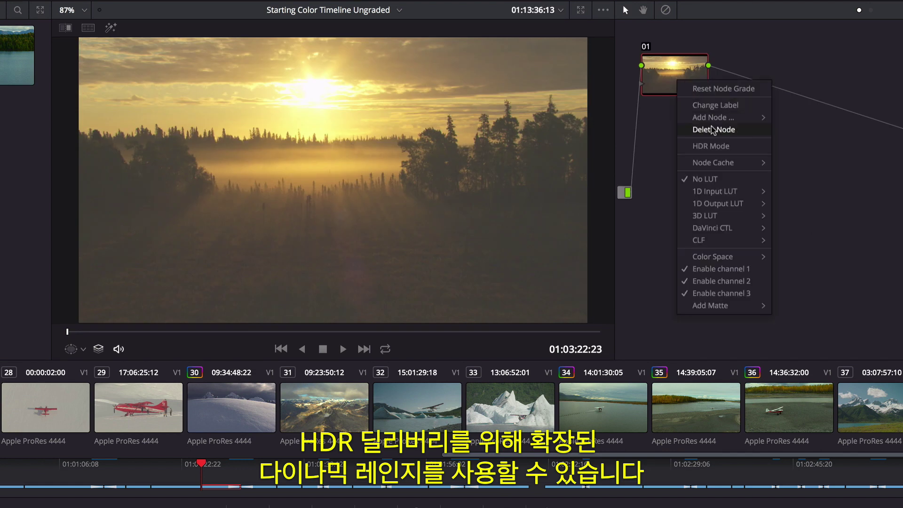
{"action": "left_click", "coordinate": [711, 146]}
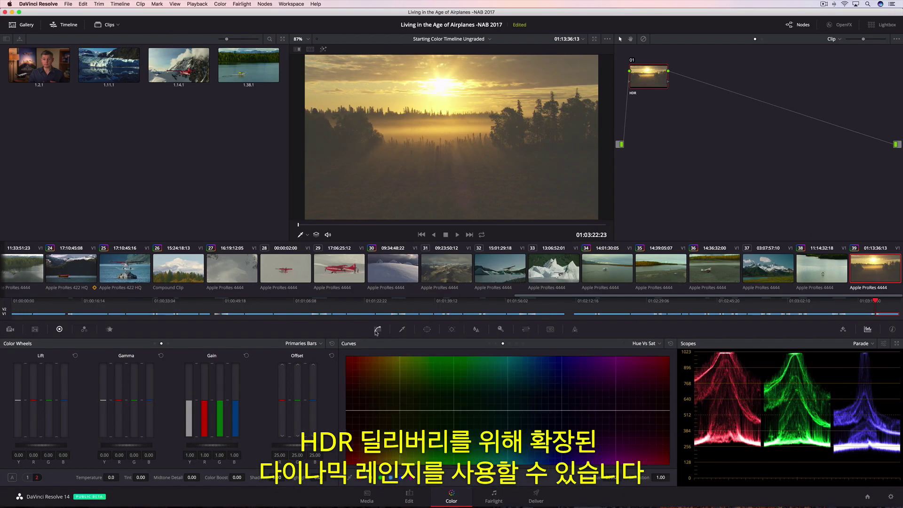
{"action": "left_click_drag", "start_coordinate": [429, 436], "coordinate": [427, 460]}
{"action": "left_click_drag", "start_coordinate": [491, 418], "coordinate": [526, 363]}
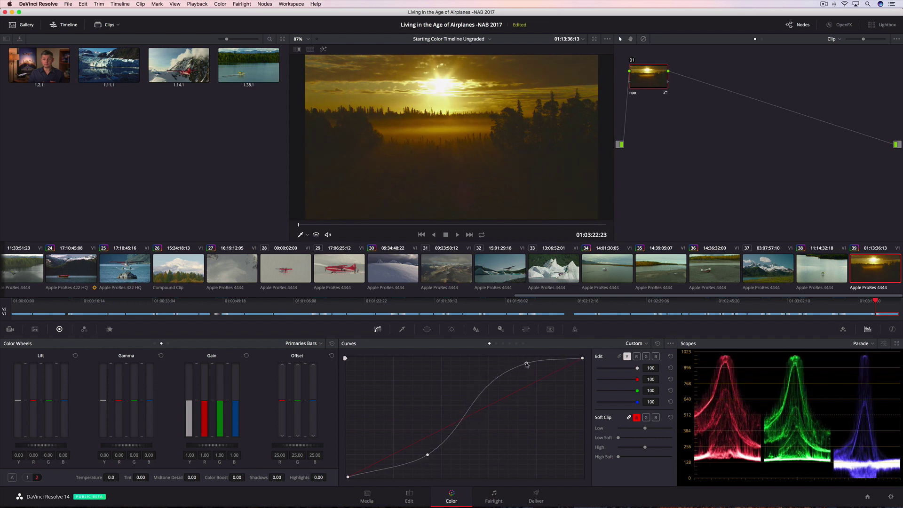
Darken the shadows slightly and brighten the highlights, then play the graded sunrise clip
{"action": "left_click_drag", "start_coordinate": [53, 446], "coordinate": [45, 445]}
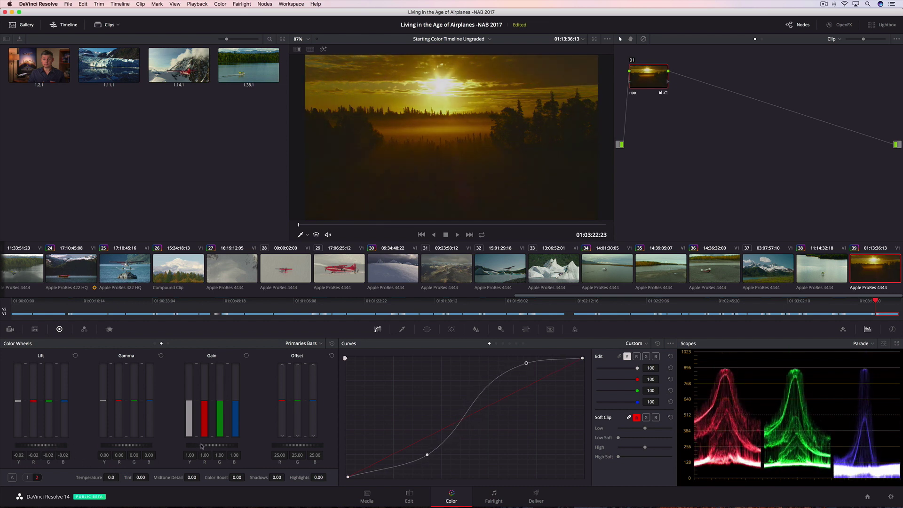
{"action": "left_click_drag", "start_coordinate": [200, 446], "coordinate": [209, 445]}
{"action": "key", "text": "space"}
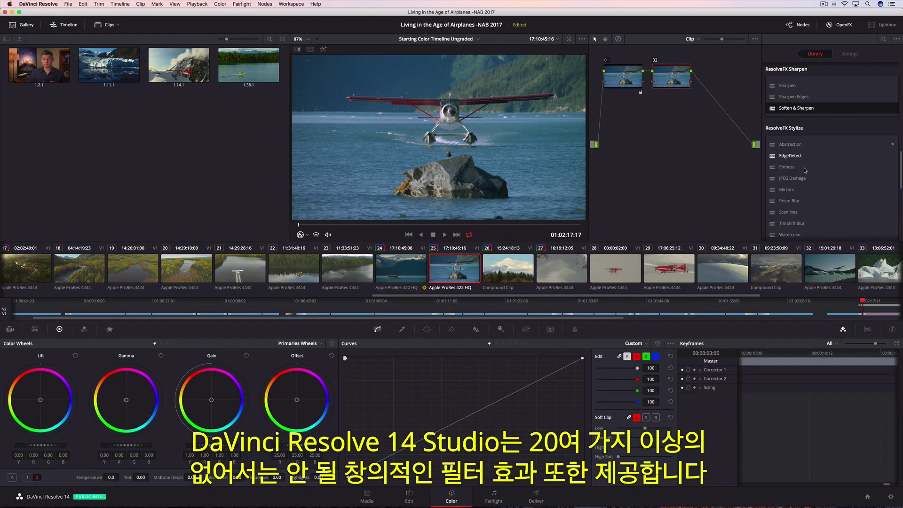
Apply Tilt-Shift Blur to node 02 with Blur Strength 5.45 and Center Y 0.682
{"action": "left_click_drag", "start_coordinate": [794, 224], "coordinate": [711, 113]}
{"action": "left_click_drag", "start_coordinate": [670, 75], "coordinate": [672, 75]}
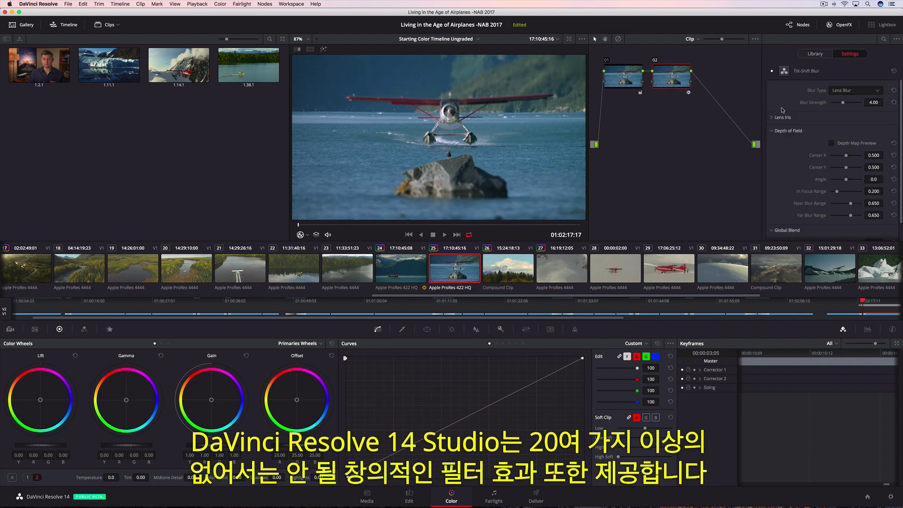
{"action": "left_click_drag", "start_coordinate": [843, 103], "coordinate": [847, 102]}
{"action": "left_click_drag", "start_coordinate": [848, 169], "coordinate": [852, 168]}
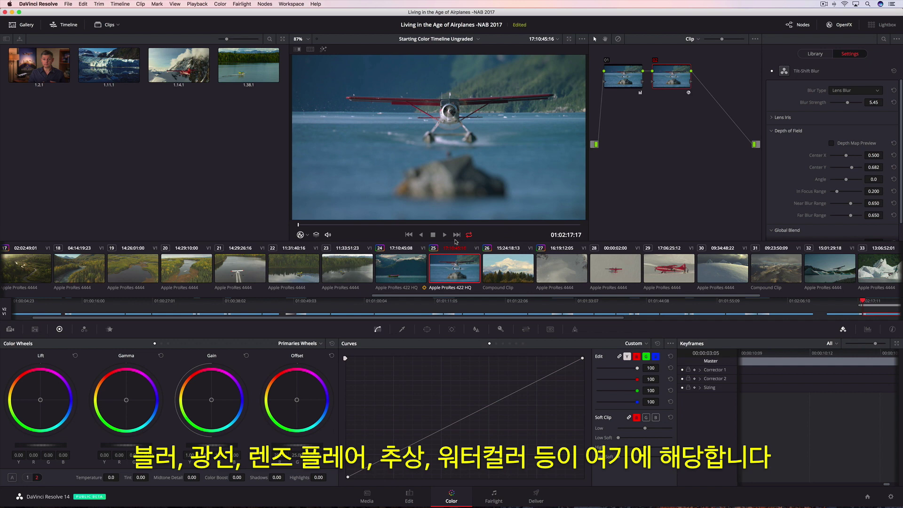
Preview the tilt-shift blur by playing and then stopping the seaplane clip
{"action": "left_click", "coordinate": [445, 234]}
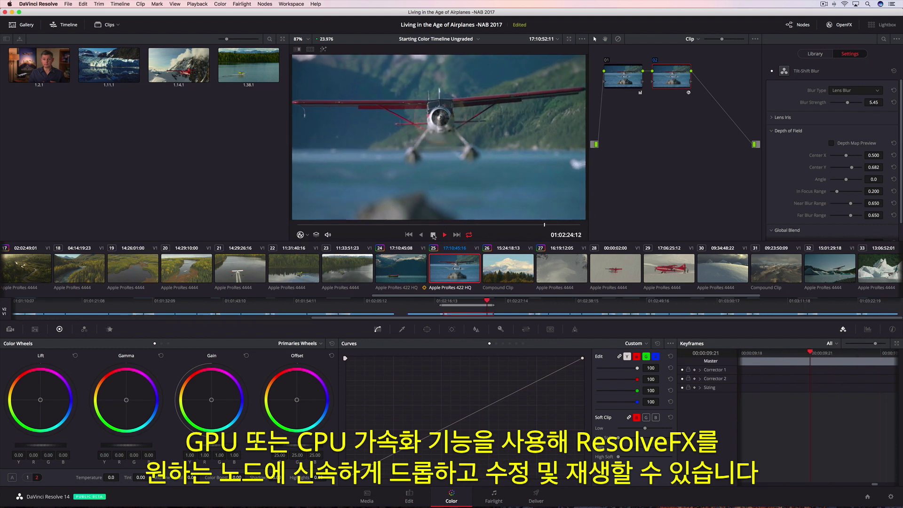
{"action": "left_click", "coordinate": [433, 234]}
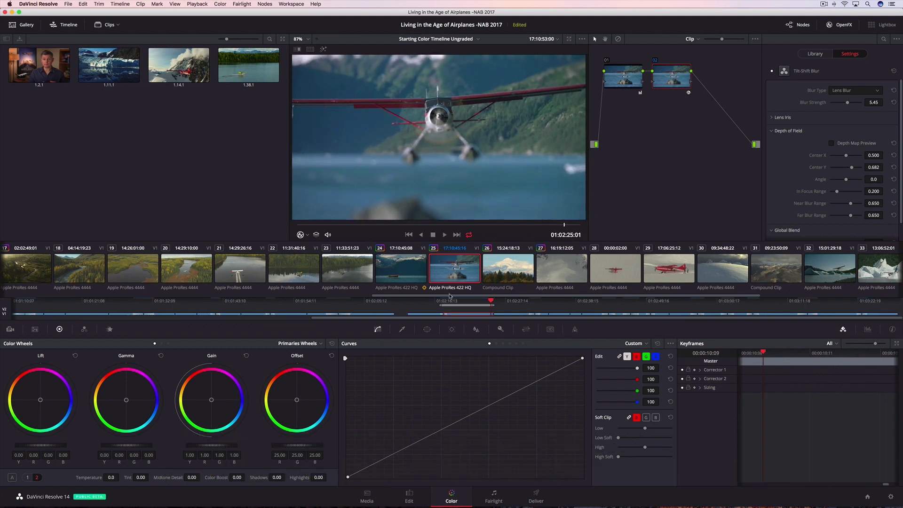
{"action": "left_click_drag", "start_coordinate": [448, 296], "coordinate": [190, 297]}
{"action": "scroll", "coordinate": [71, 306], "scroll_direction": "up", "scroll_amount": 2}
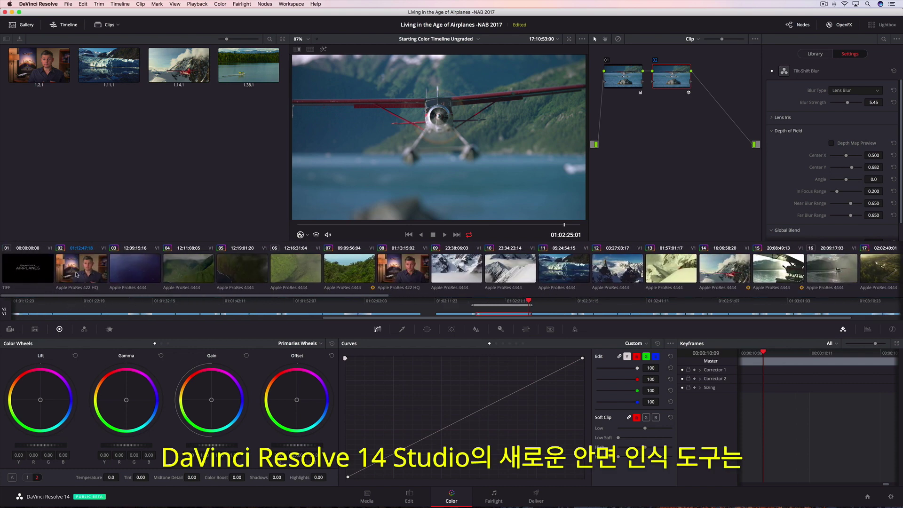
Switch to the interview clip and zoom the viewer in on the man's face
{"action": "left_click", "coordinate": [77, 274]}
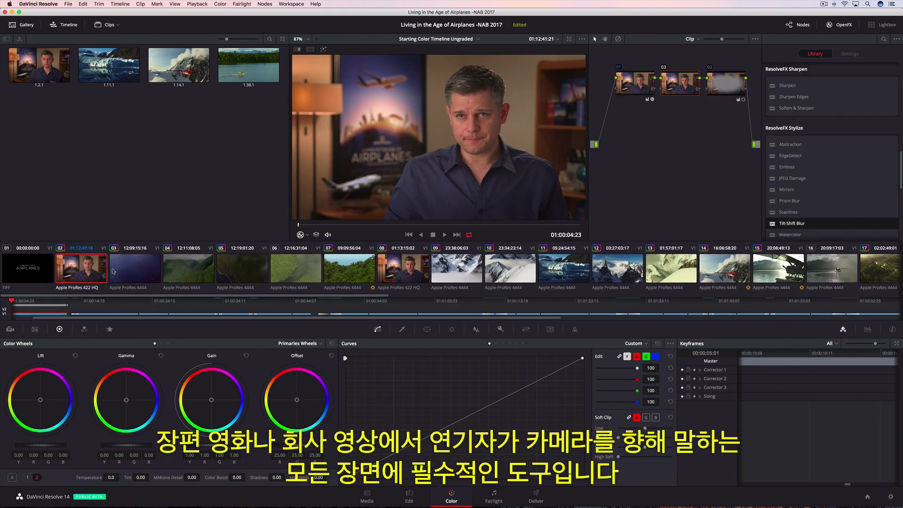
{"action": "scroll", "coordinate": [491, 116], "scroll_direction": "up", "scroll_amount": 5}
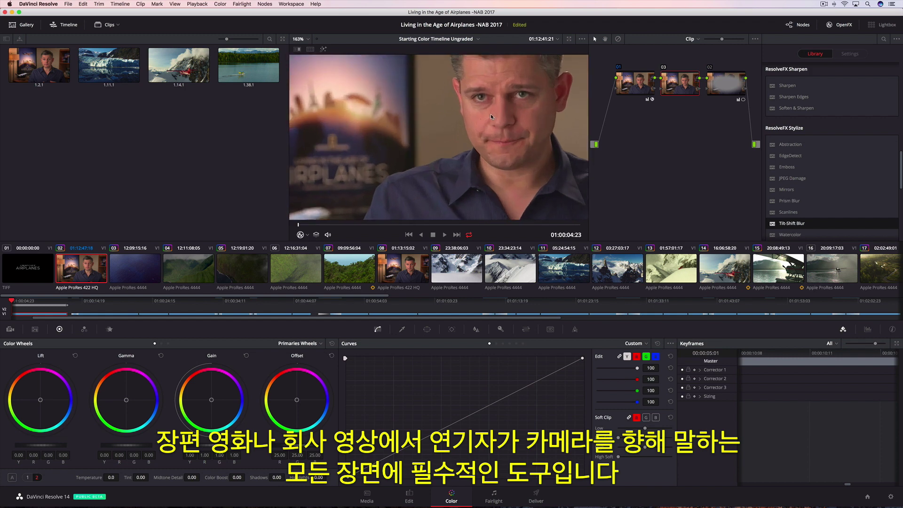
{"action": "left_click_drag", "start_coordinate": [490, 114], "coordinate": [432, 154]}
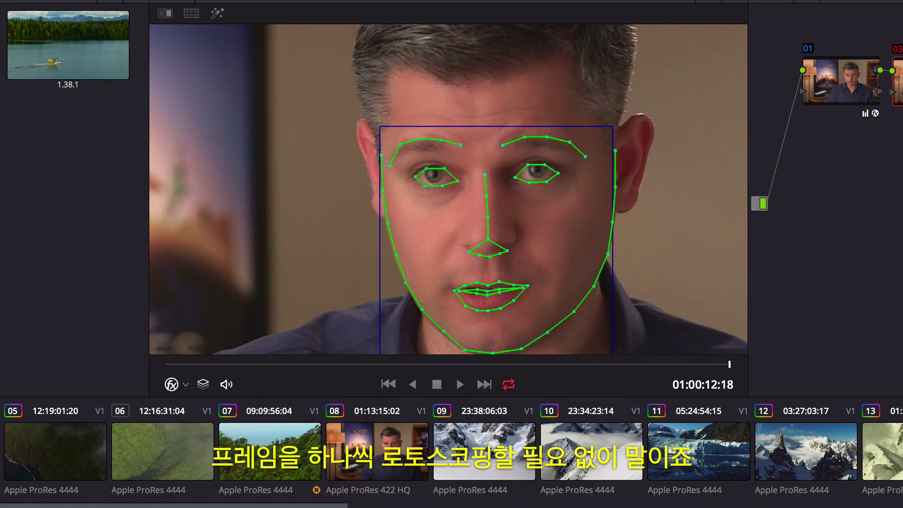
Hide the face-tracking overlay and set Face Refinement Smoothing to 0.159
{"action": "left_click_drag", "start_coordinate": [736, 365], "coordinate": [415, 359]}
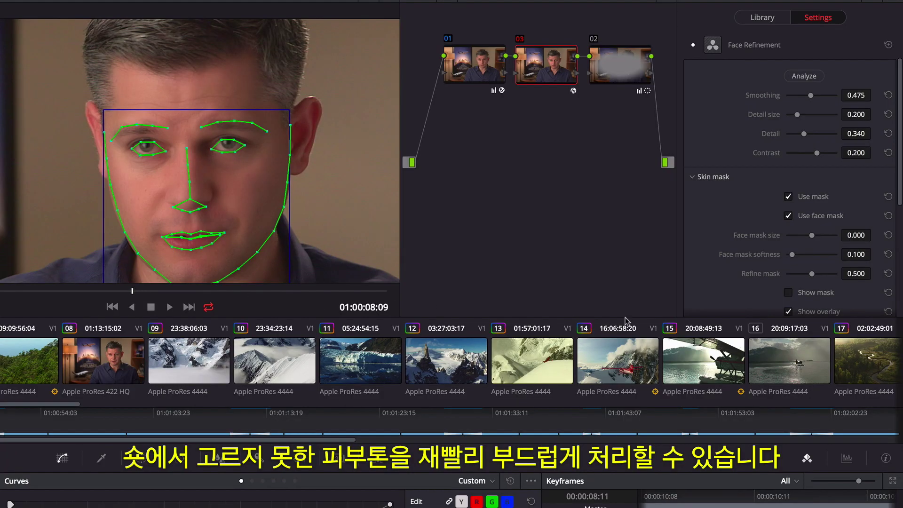
{"action": "left_click", "coordinate": [789, 312]}
{"action": "mouse_move", "coordinate": [810, 95]}
{"action": "left_mouse_down"}
{"action": "mouse_move", "coordinate": [787, 97]}
{"action": "mouse_move", "coordinate": [794, 98]}
{"action": "left_mouse_up"}
{"action": "left_click_drag", "start_coordinate": [899, 119], "coordinate": [892, 222]}
Set Eye Light to 0.058 and lip Saturation to 0.233 in Face Refinement
{"action": "left_click", "coordinate": [695, 179]}
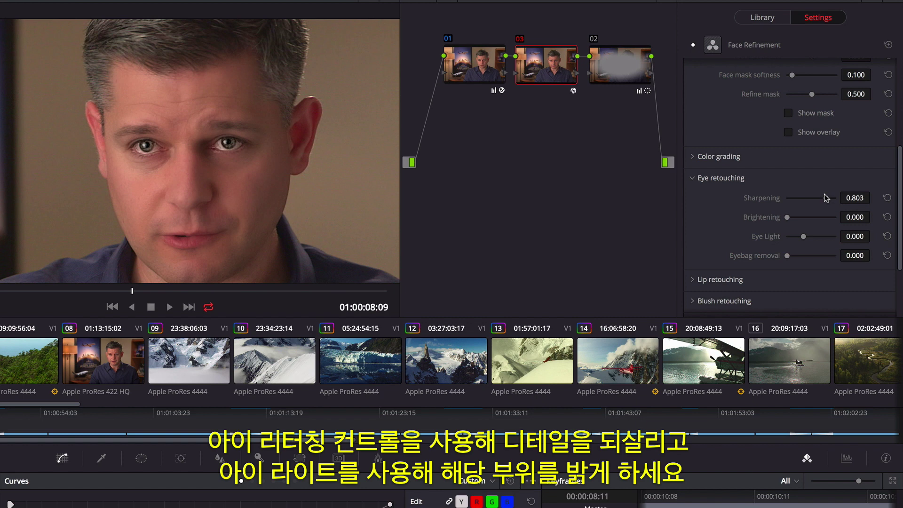
{"action": "mouse_move", "coordinate": [806, 236]}
{"action": "left_mouse_down"}
{"action": "mouse_move", "coordinate": [808, 255]}
{"action": "mouse_move", "coordinate": [819, 254]}
{"action": "left_mouse_up"}
{"action": "left_click", "coordinate": [693, 281]}
{"action": "scroll", "coordinate": [793, 272], "scroll_direction": "down", "scroll_amount": 2}
{"action": "left_click_drag", "start_coordinate": [813, 278], "coordinate": [818, 279]}
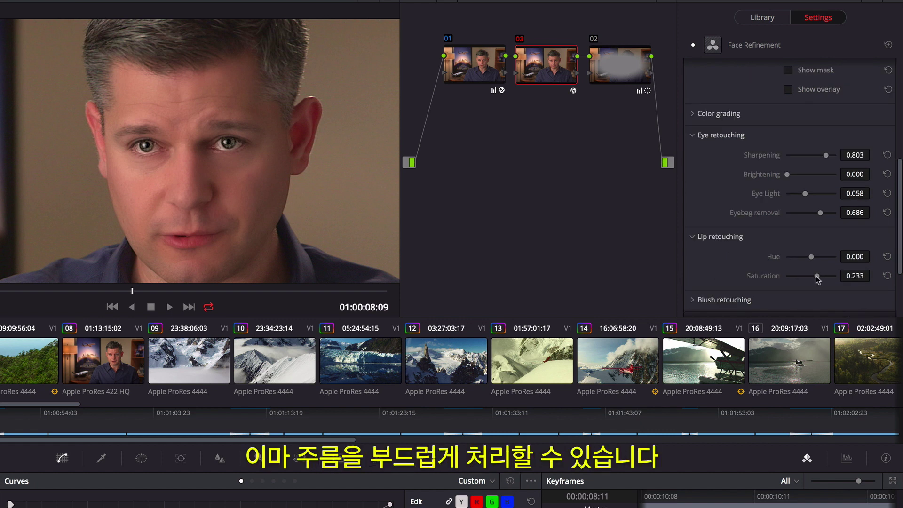
Set forehead Smooth to 0.070, play the retouched interview, then switch to mountain clip 26
{"action": "scroll", "coordinate": [896, 251], "scroll_direction": "down", "scroll_amount": 3}
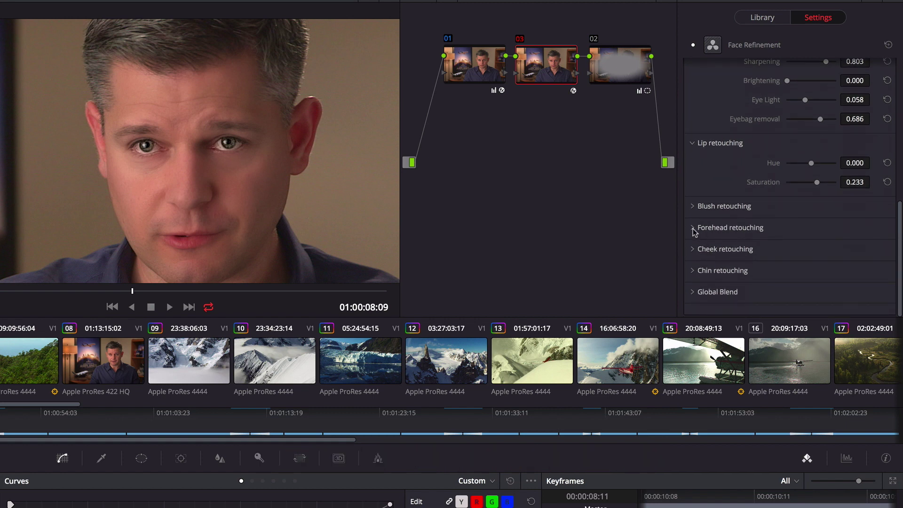
{"action": "left_click", "coordinate": [693, 228]}
{"action": "left_click_drag", "start_coordinate": [795, 287], "coordinate": [790, 286]}
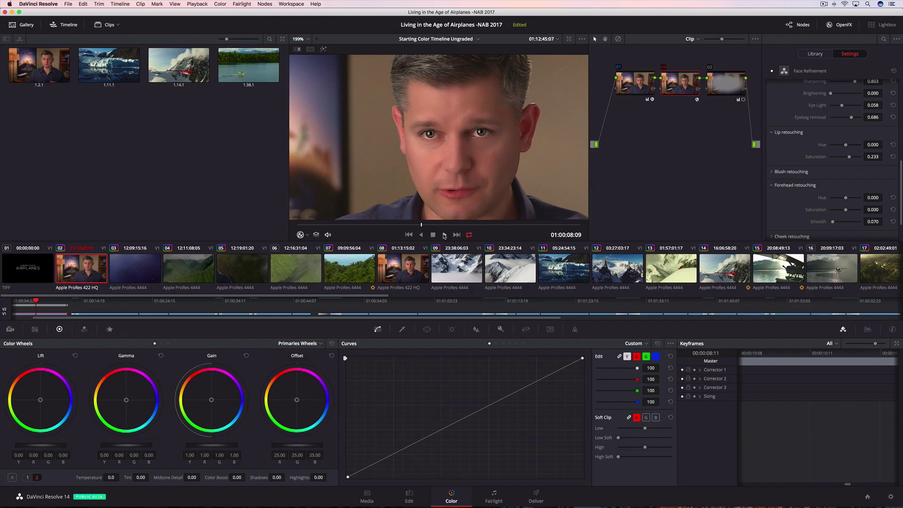
{"action": "left_click", "coordinate": [444, 235]}
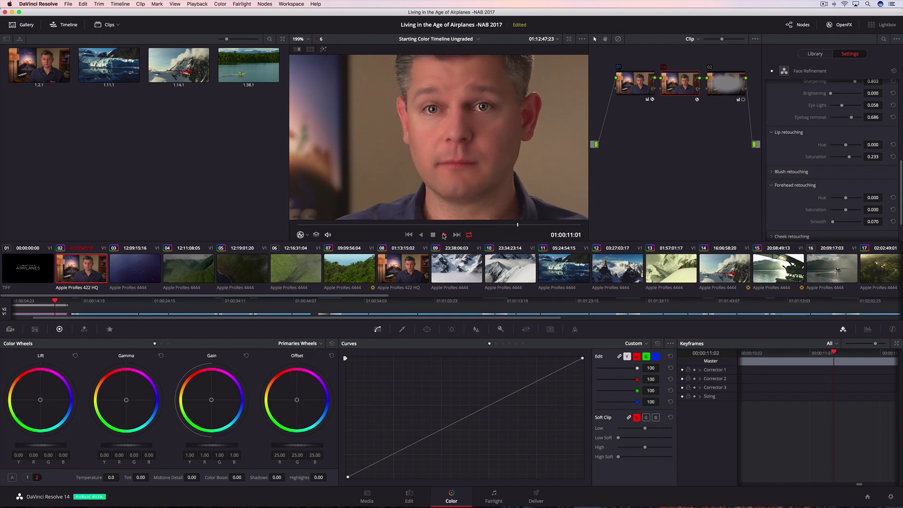
{"action": "scroll", "coordinate": [475, 277], "scroll_direction": "right", "scroll_amount": 10}
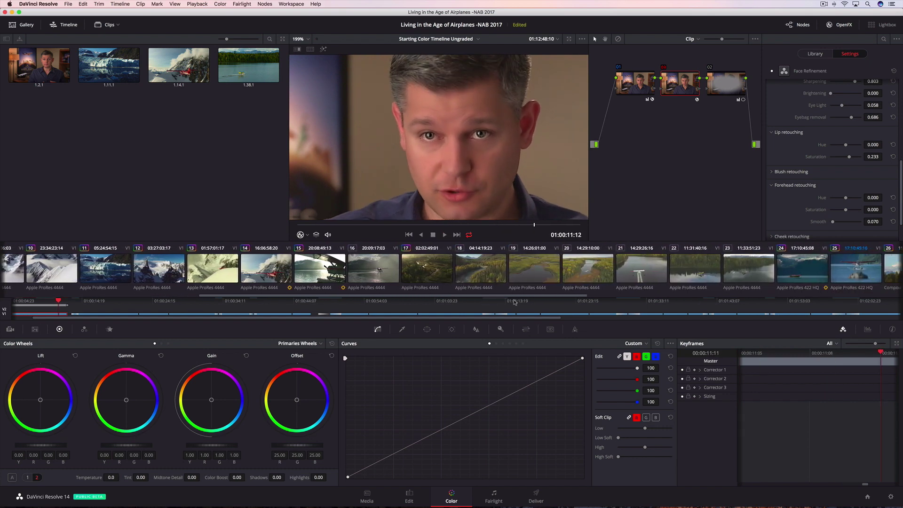
{"action": "left_click", "coordinate": [468, 277]}
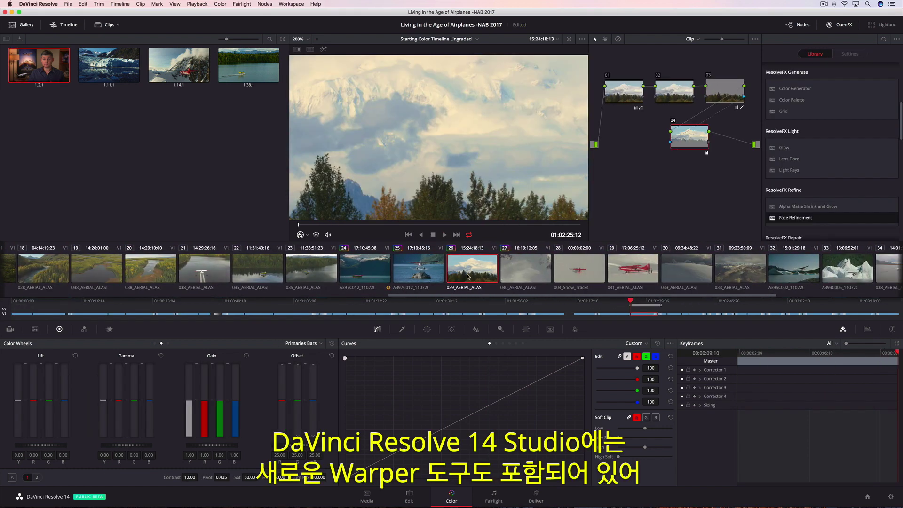
Fit the mountain image and add three warp points across the sky, stretching the peak upward
{"action": "left_click", "coordinate": [307, 39]}
{"action": "left_click", "coordinate": [307, 49]}
{"action": "scroll", "coordinate": [899, 124], "scroll_direction": "down", "scroll_amount": 10}
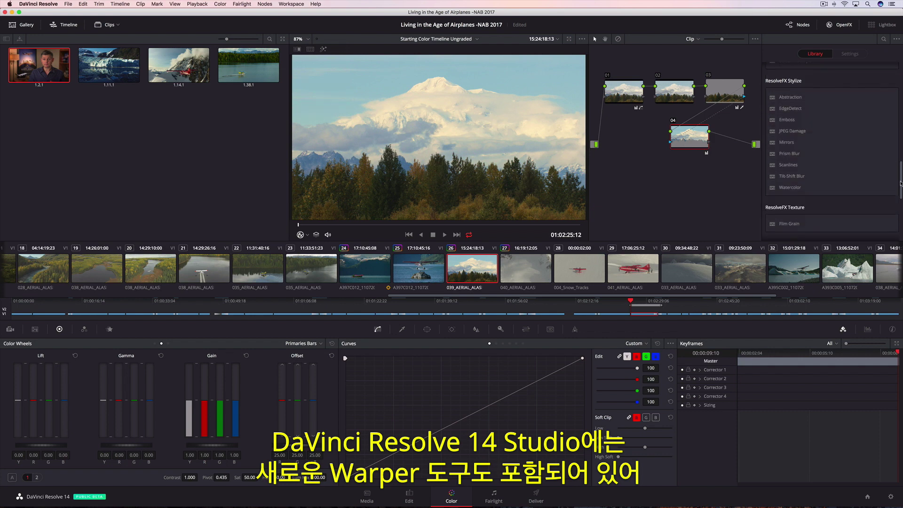
{"action": "left_click_drag", "start_coordinate": [786, 212], "coordinate": [669, 90]}
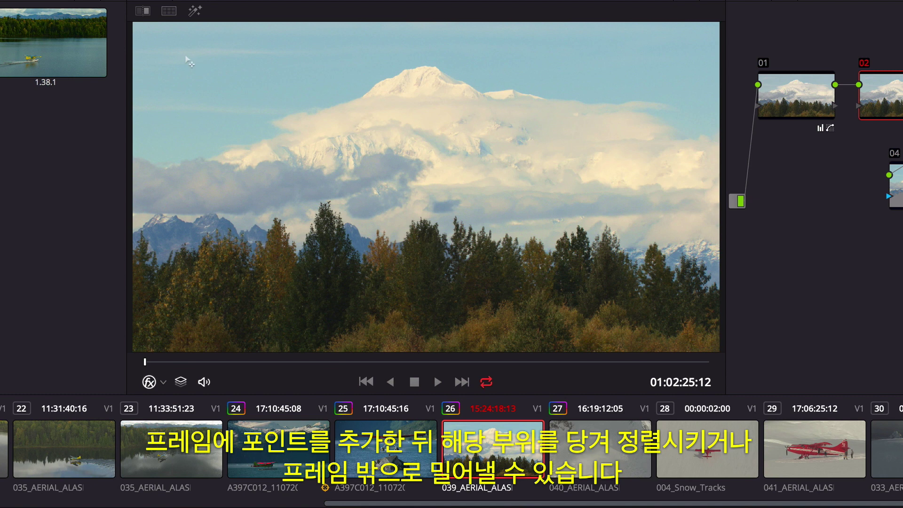
{"action": "left_click", "coordinate": [184, 59]}
{"action": "left_click", "coordinate": [430, 58]}
{"action": "left_click", "coordinate": [670, 63]}
{"action": "left_click_drag", "start_coordinate": [426, 55], "coordinate": [427, 34]}
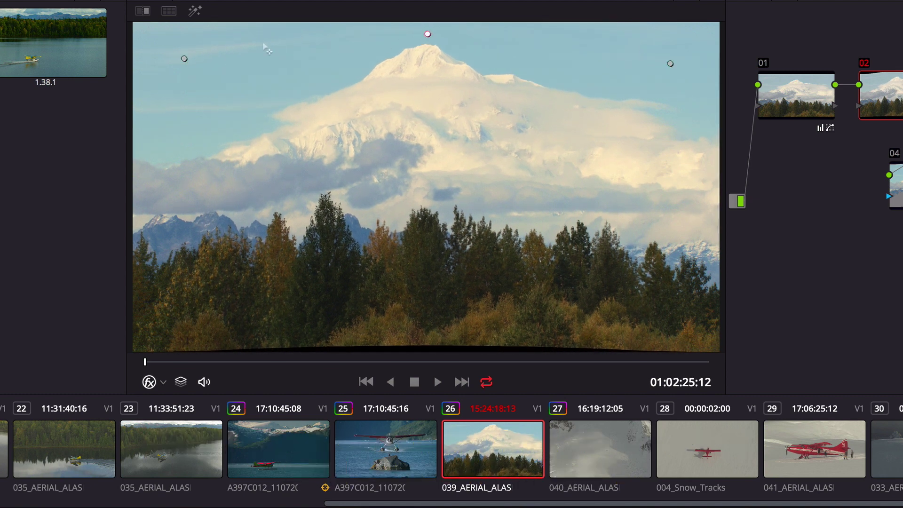
{"action": "mouse_move", "coordinate": [185, 59]}
{"action": "left_mouse_down"}
{"action": "mouse_move", "coordinate": [184, 44]}
{"action": "mouse_move", "coordinate": [182, 55]}
{"action": "left_mouse_up"}
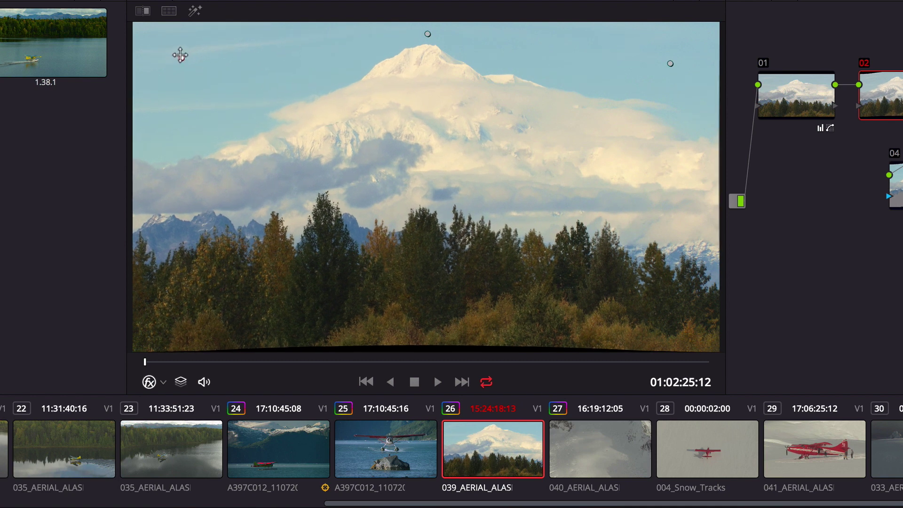
{"action": "left_click_drag", "start_coordinate": [670, 63], "coordinate": [669, 50]}
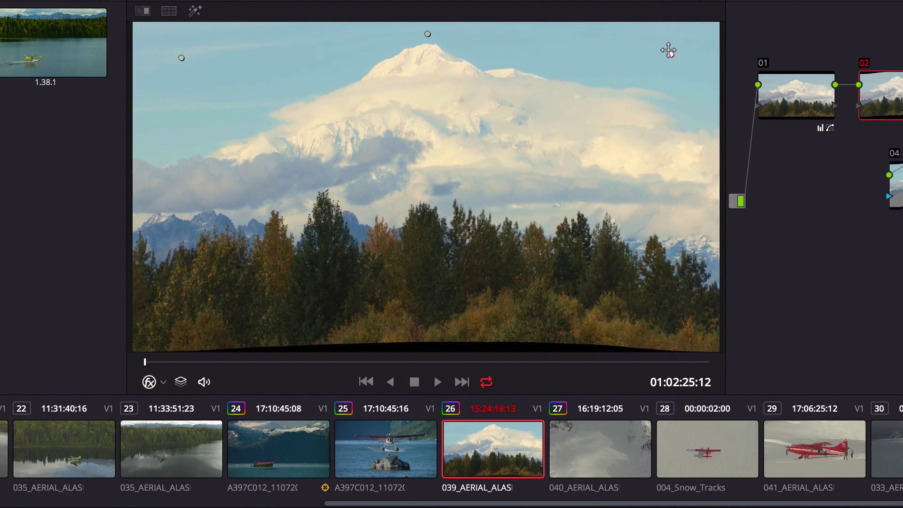
Pin the lower mountain ridge with three fixed points, then show jungle clip 07
{"action": "left_click", "coordinate": [164, 228]}
{"action": "left_click", "coordinate": [421, 211]}
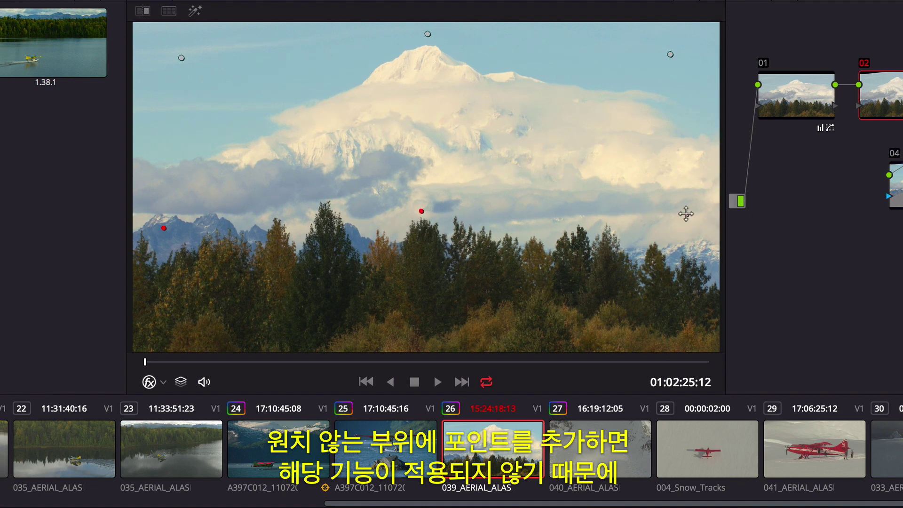
{"action": "left_click", "coordinate": [686, 214]}
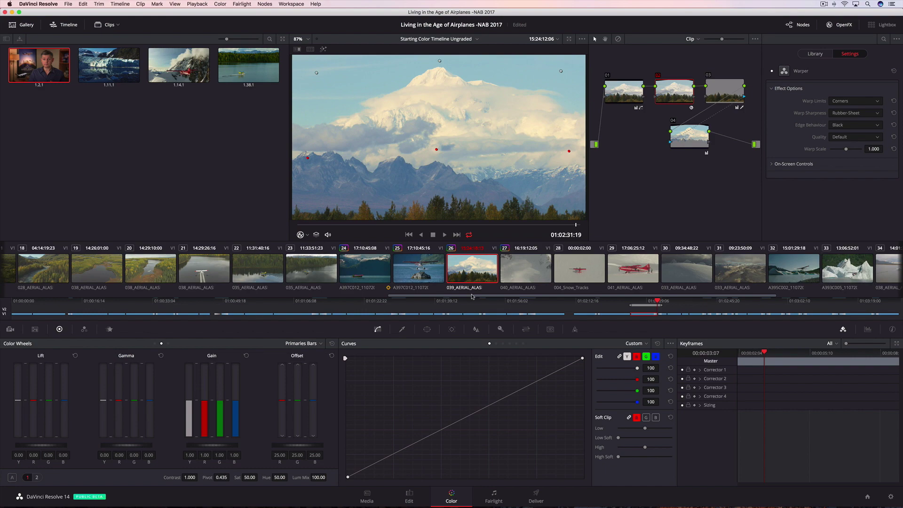
{"action": "scroll", "coordinate": [192, 291], "scroll_direction": "left", "scroll_amount": 5}
{"action": "scroll", "coordinate": [193, 291], "scroll_direction": "left", "scroll_amount": 2}
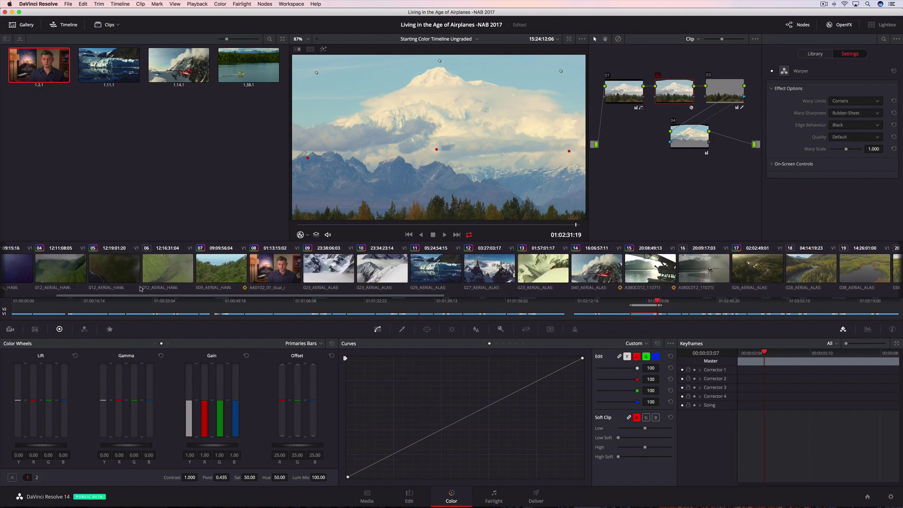
{"action": "left_click", "coordinate": [223, 267]}
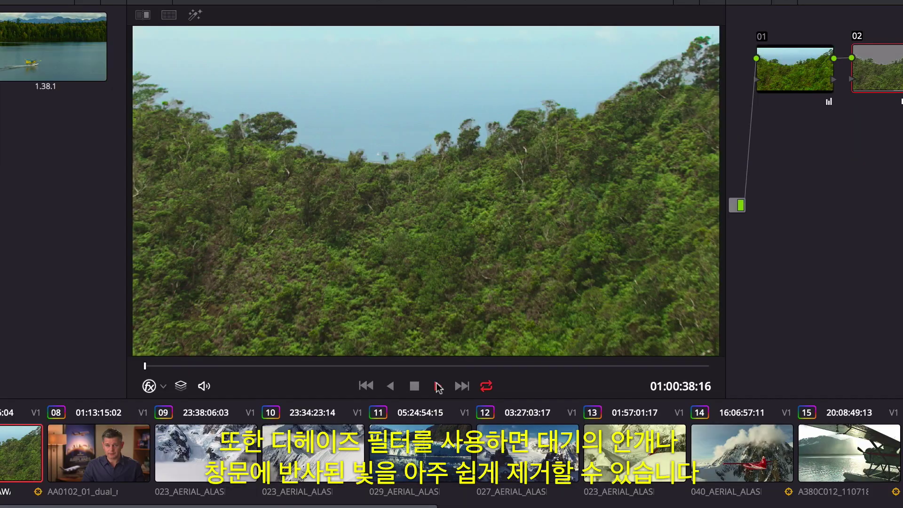
Apply Dehaze to node 03 of the city aerial clip and set its strength to 0.273
{"action": "left_click", "coordinate": [445, 235]}
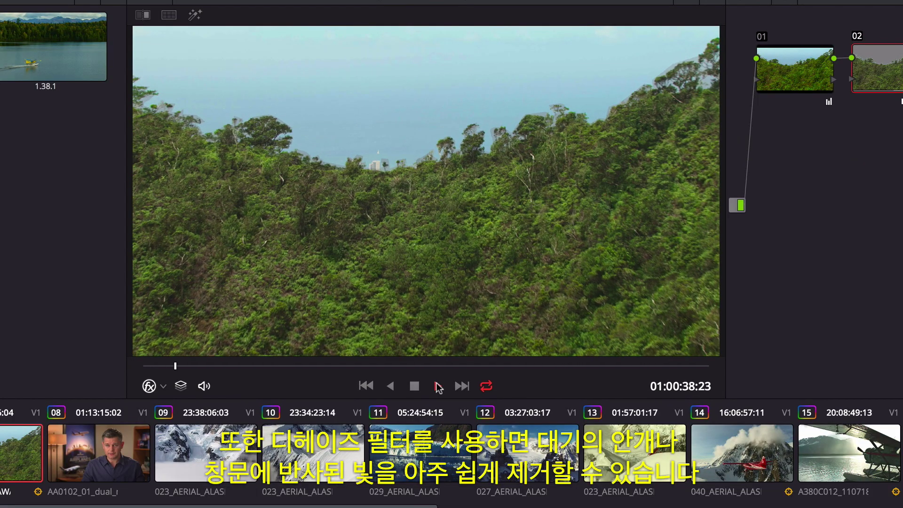
{"action": "left_click", "coordinate": [414, 387]}
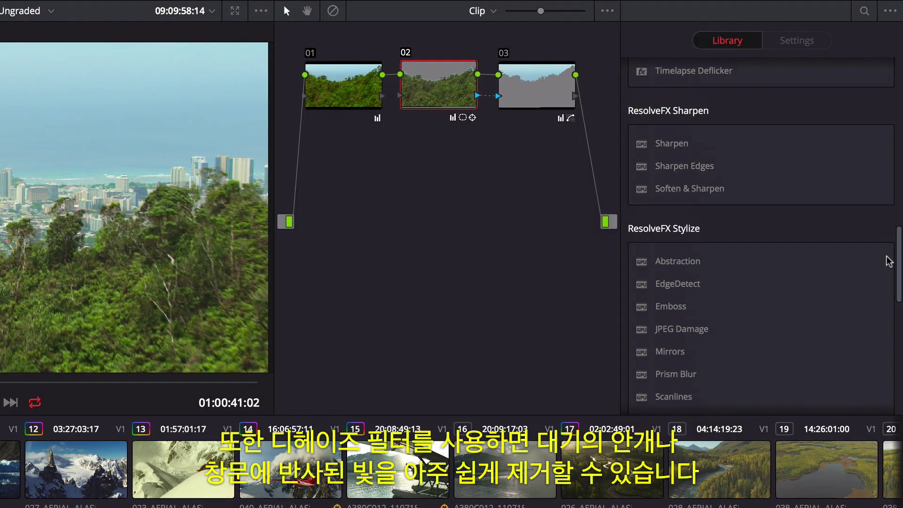
{"action": "scroll", "coordinate": [887, 259], "scroll_direction": "up", "scroll_amount": 10}
{"action": "left_click_drag", "start_coordinate": [673, 160], "coordinate": [536, 87]}
{"action": "left_click_drag", "start_coordinate": [811, 115], "coordinate": [791, 118]}
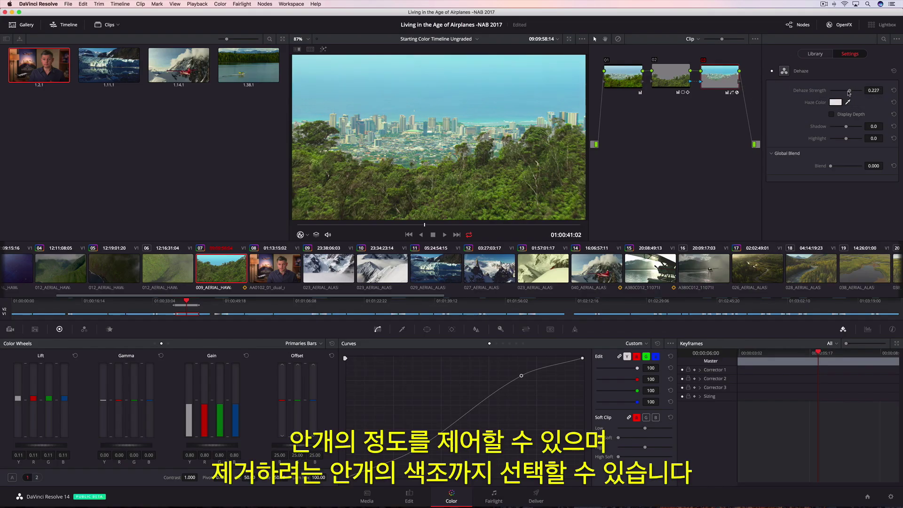
{"action": "left_click_drag", "start_coordinate": [849, 92], "coordinate": [851, 93]}
Pick a light-blue haze colour, darken the shadows to -61.4, and toggle Dehaze to compare
{"action": "left_click", "coordinate": [840, 103]}
{"action": "left_click", "coordinate": [743, 231]}
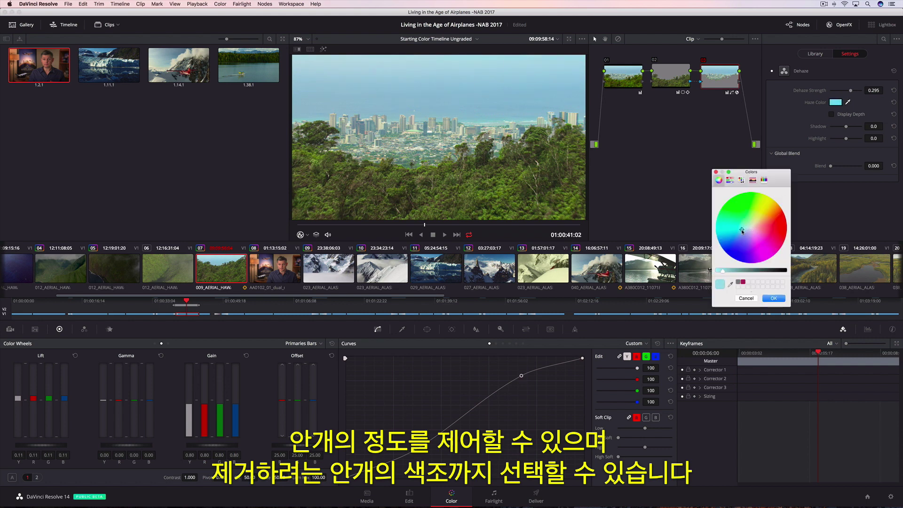
{"action": "left_click", "coordinate": [773, 298]}
{"action": "mouse_move", "coordinate": [846, 127]}
{"action": "left_mouse_down"}
{"action": "mouse_move", "coordinate": [836, 130]}
{"action": "mouse_move", "coordinate": [852, 140]}
{"action": "left_mouse_up"}
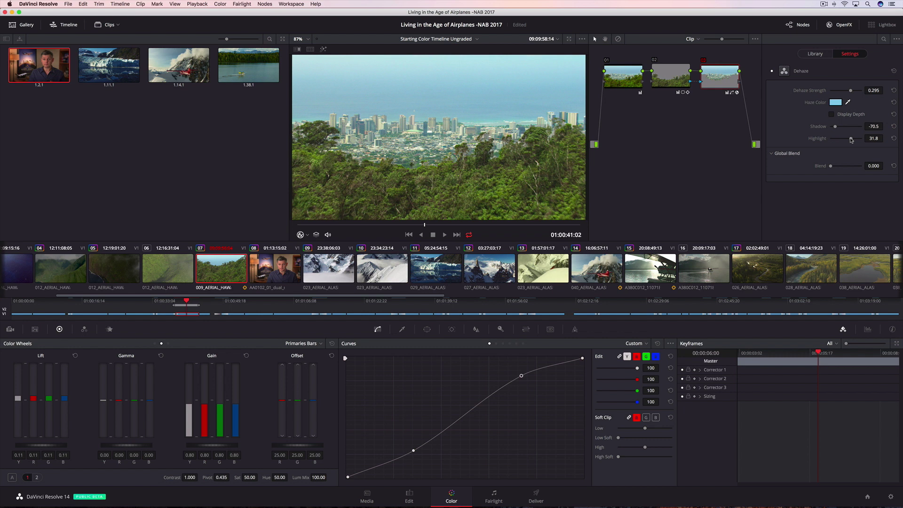
{"action": "left_click", "coordinate": [772, 73]}
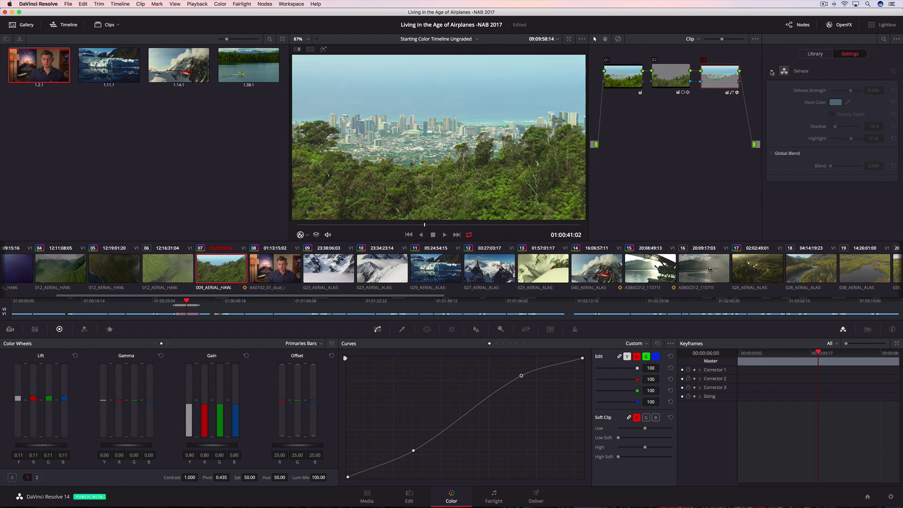
{"action": "left_click", "coordinate": [771, 72]}
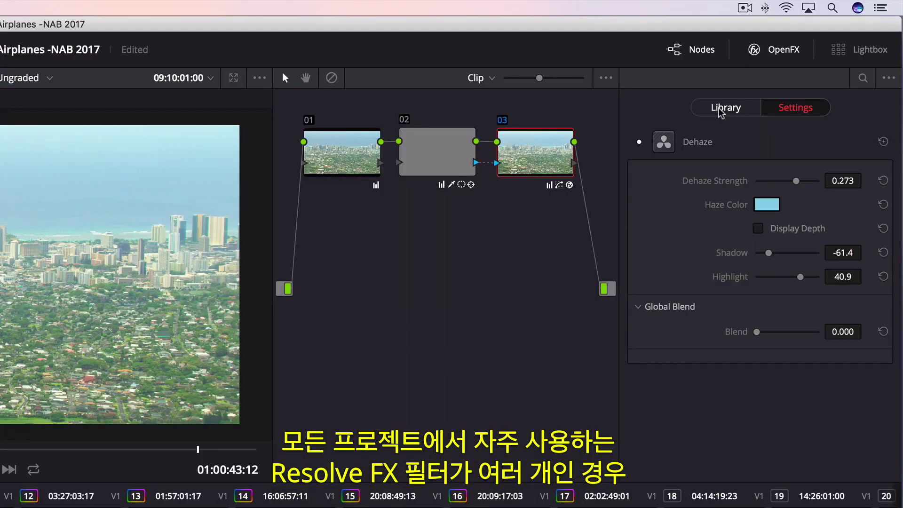
Star Contrast Pop as a favourite, filter the library to Favorites, then show all effects again
{"action": "left_click", "coordinate": [720, 111]}
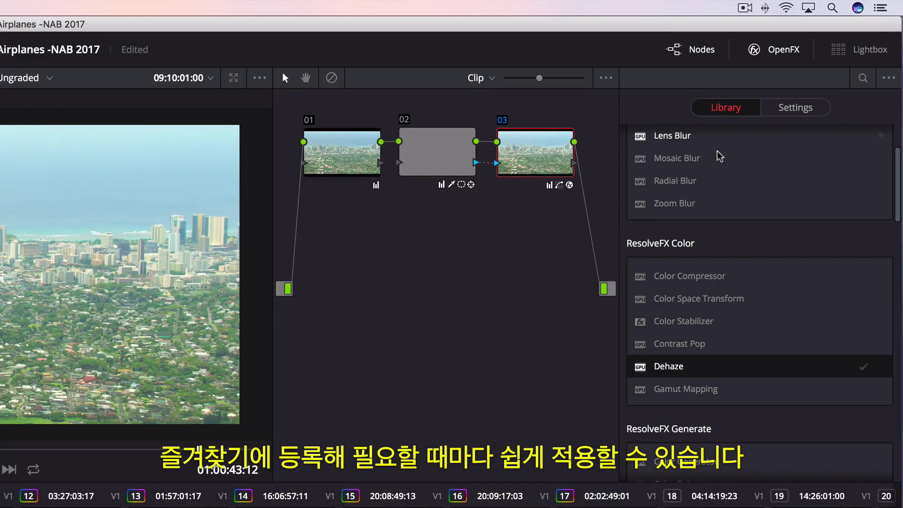
{"action": "left_click", "coordinate": [881, 343]}
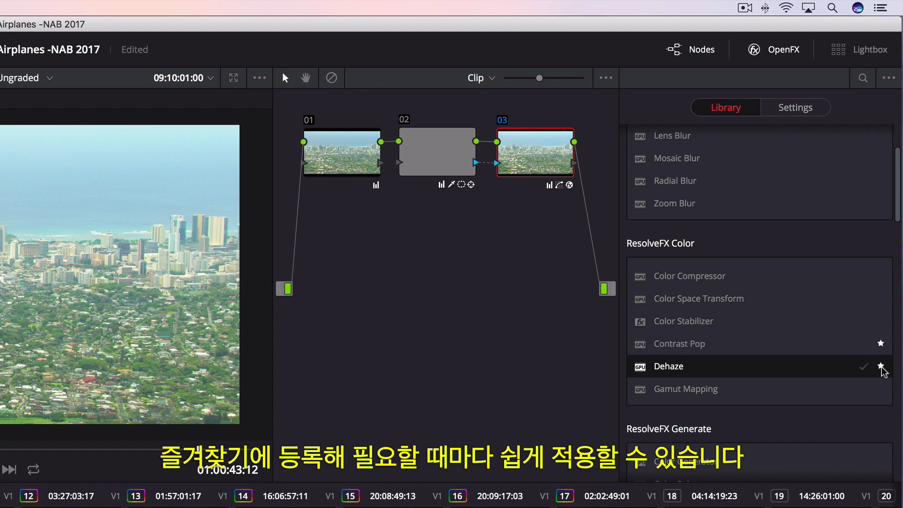
{"action": "left_click", "coordinate": [888, 78]}
{"action": "left_click", "coordinate": [847, 107]}
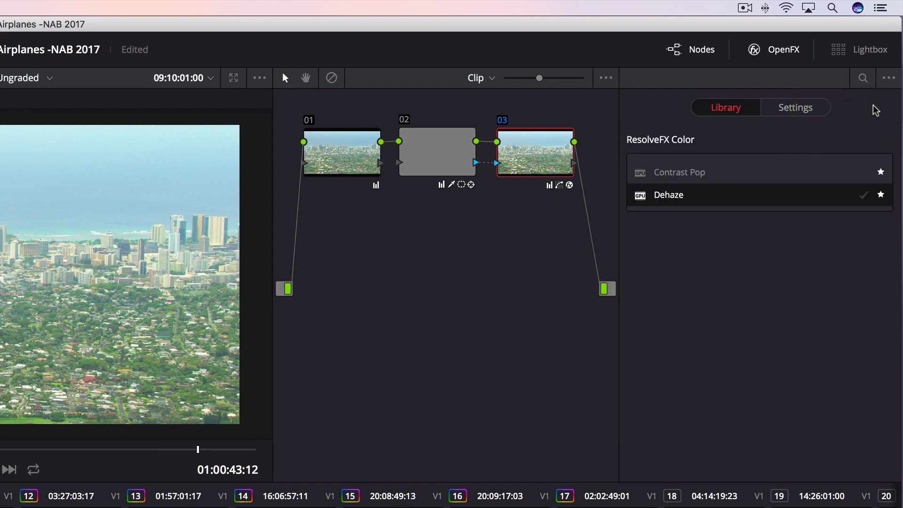
{"action": "left_click", "coordinate": [887, 79]}
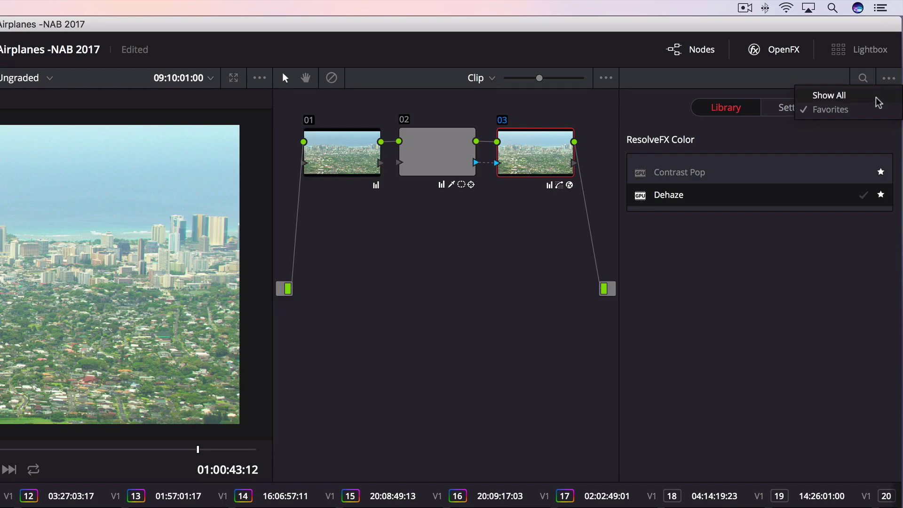
{"action": "left_click", "coordinate": [879, 95]}
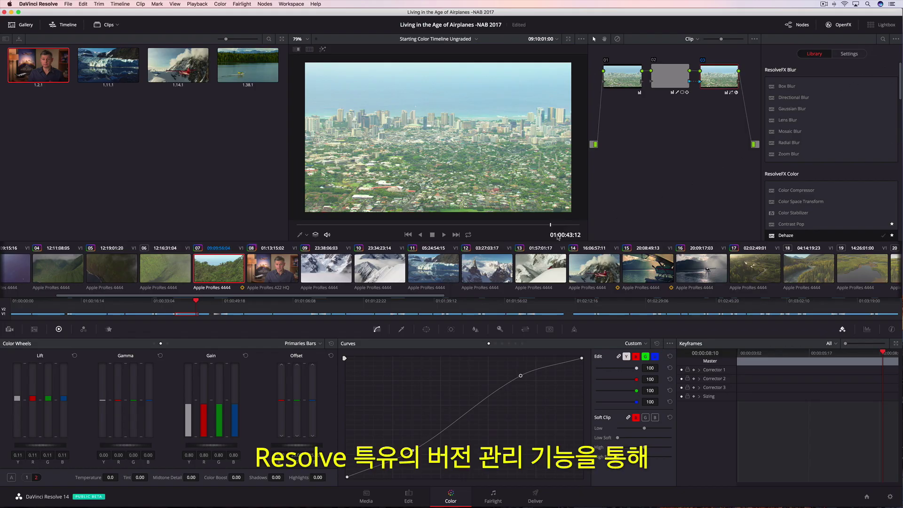
Create a new local version 'Warmer Version' for interview clip 08 and select the red curve channel
{"action": "left_click", "coordinate": [274, 269]}
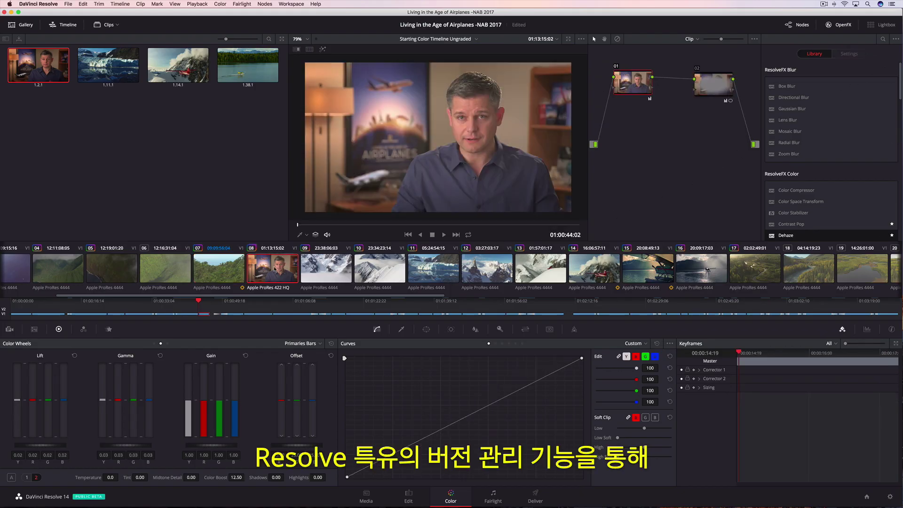
{"action": "right_click", "coordinate": [365, 359]}
{"action": "mouse_move", "coordinate": [424, 18]}
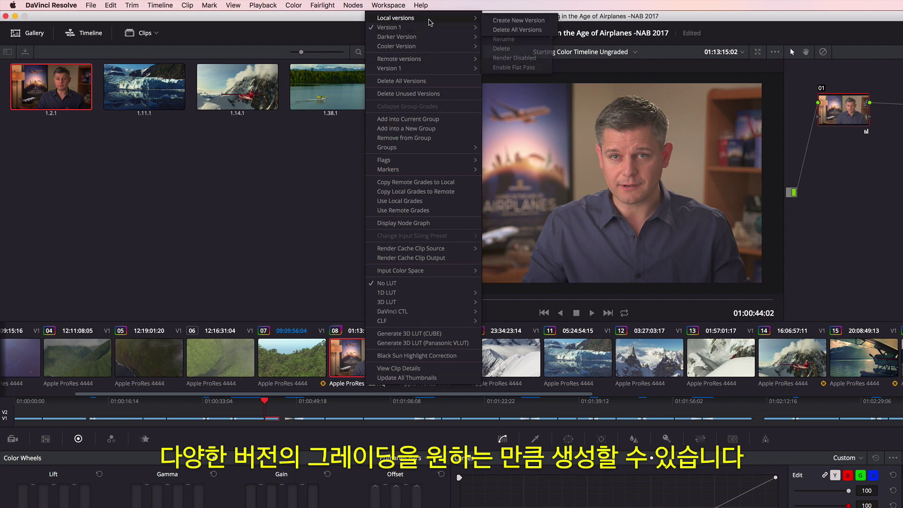
{"action": "left_click", "coordinate": [535, 22]}
{"action": "triple_click", "coordinate": [567, 301]}
{"action": "type", "text": "Warmer Version"}
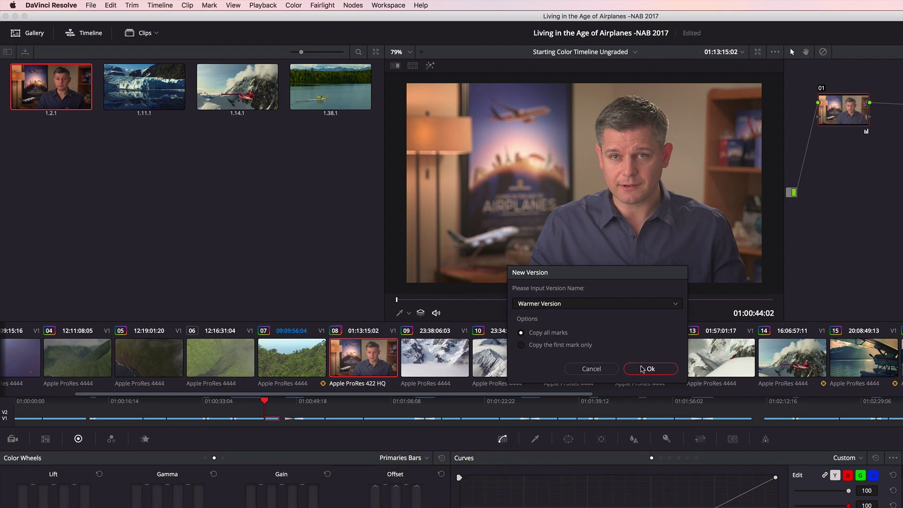
{"action": "left_click", "coordinate": [643, 369]}
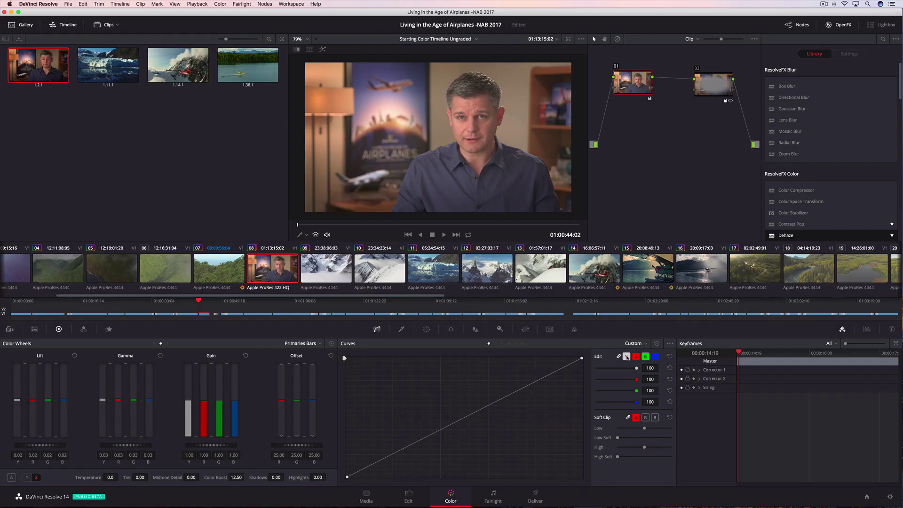
{"action": "left_click", "coordinate": [635, 357]}
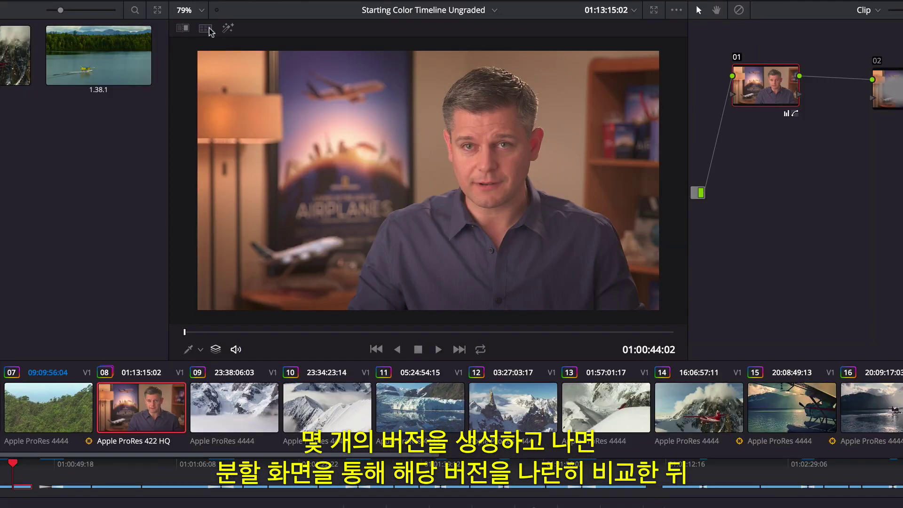
Pick the top-right interview grade version and save it as gallery still 1.8.1
{"action": "left_click", "coordinate": [311, 50]}
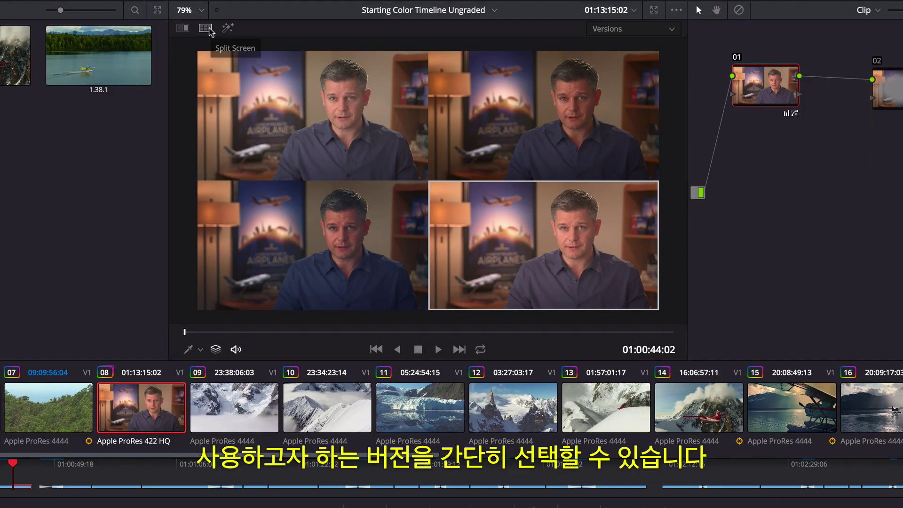
{"action": "left_click", "coordinate": [540, 111]}
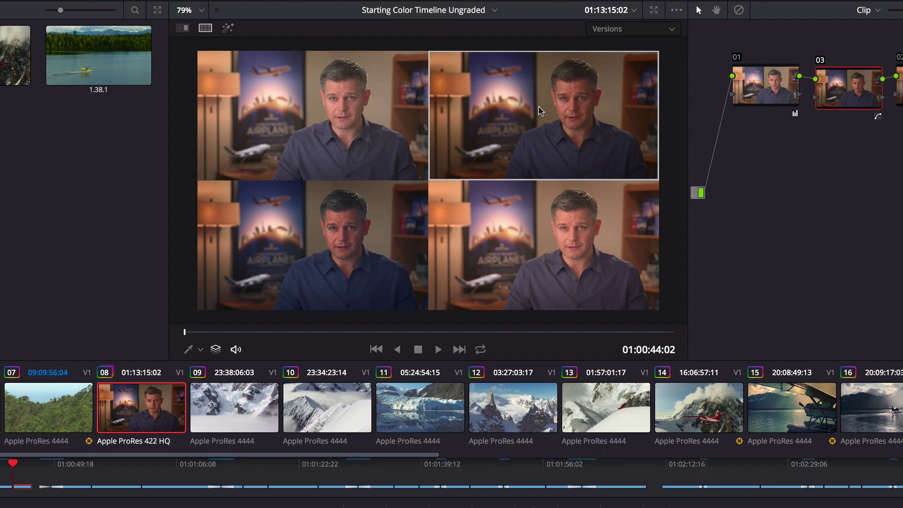
{"action": "left_click", "coordinate": [205, 29]}
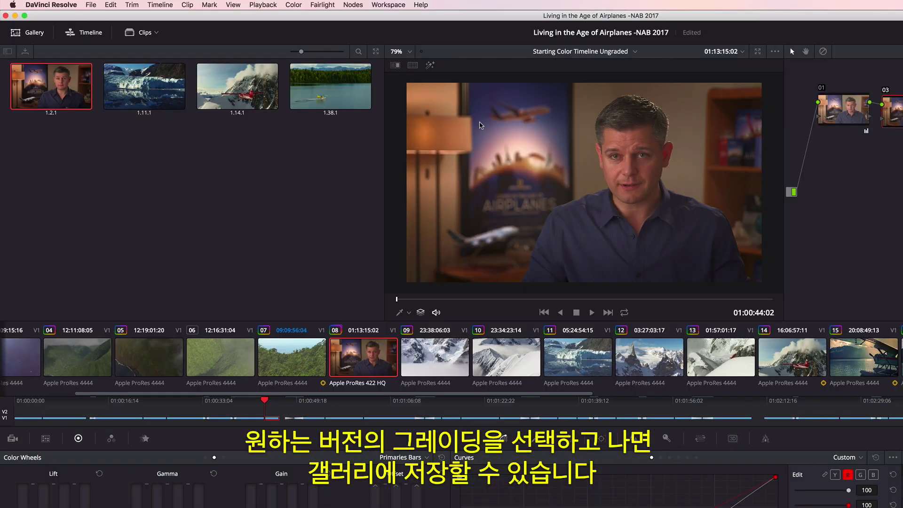
{"action": "right_click", "coordinate": [403, 150]}
{"action": "left_click", "coordinate": [589, 166]}
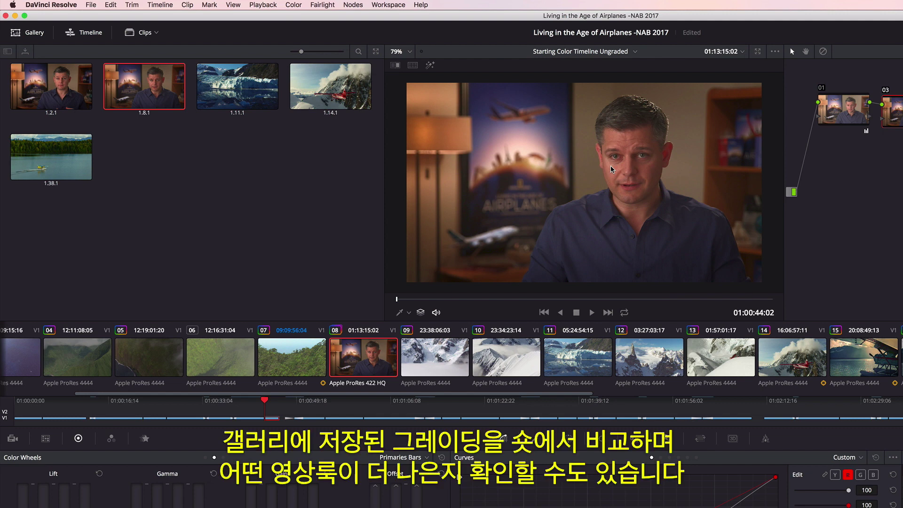
Compare four selected gallery stills side by side using Gallery Grades split screen
{"action": "left_click", "coordinate": [68, 161], "text": "shift"}
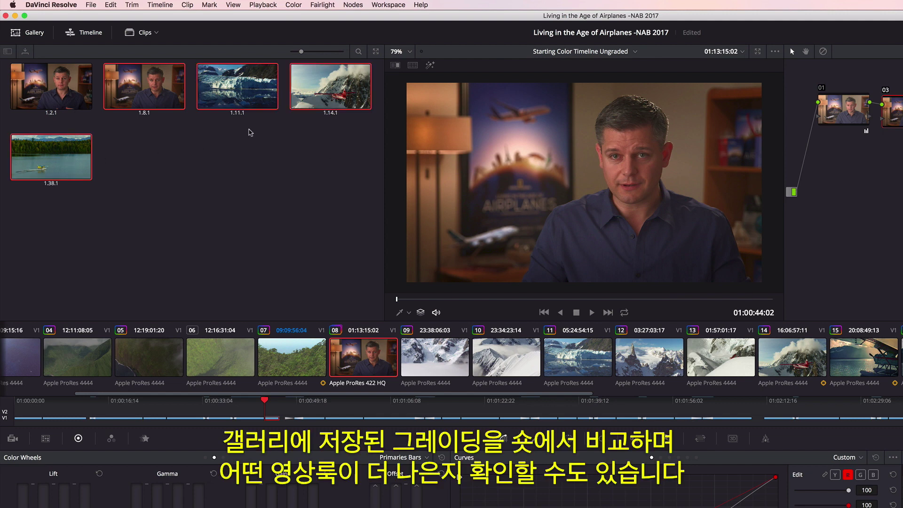
{"action": "left_click", "coordinate": [413, 65]}
{"action": "left_click", "coordinate": [733, 69]}
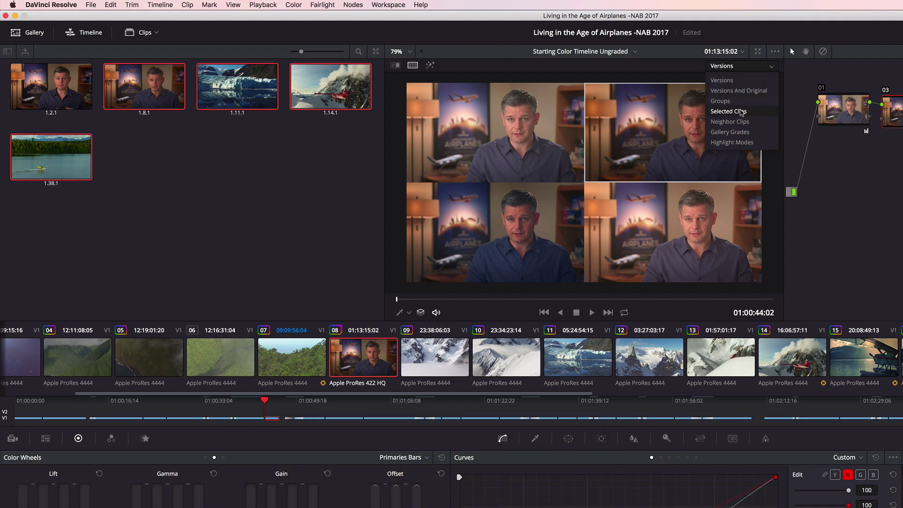
{"action": "left_click", "coordinate": [729, 132]}
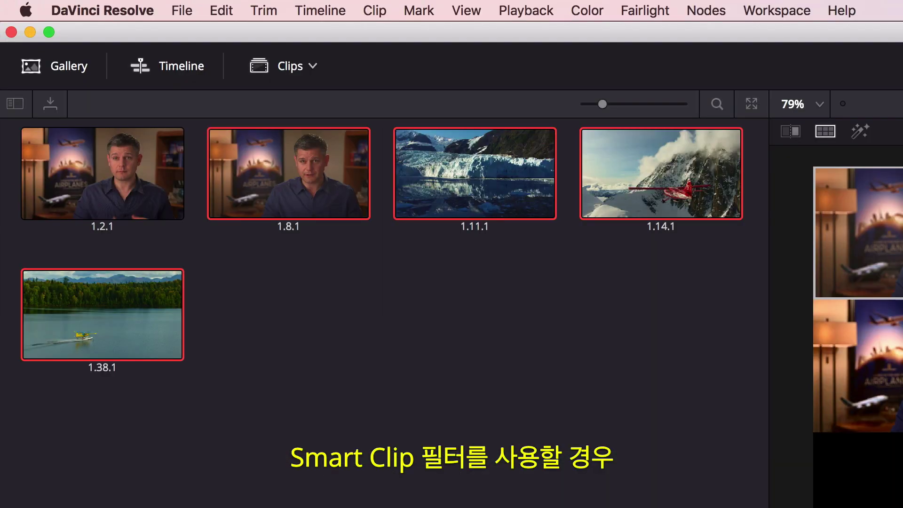
Start a new smart filter with the rule MediaPool Properties Keywords contains 'Hawaii'
{"action": "left_click", "coordinate": [313, 66]}
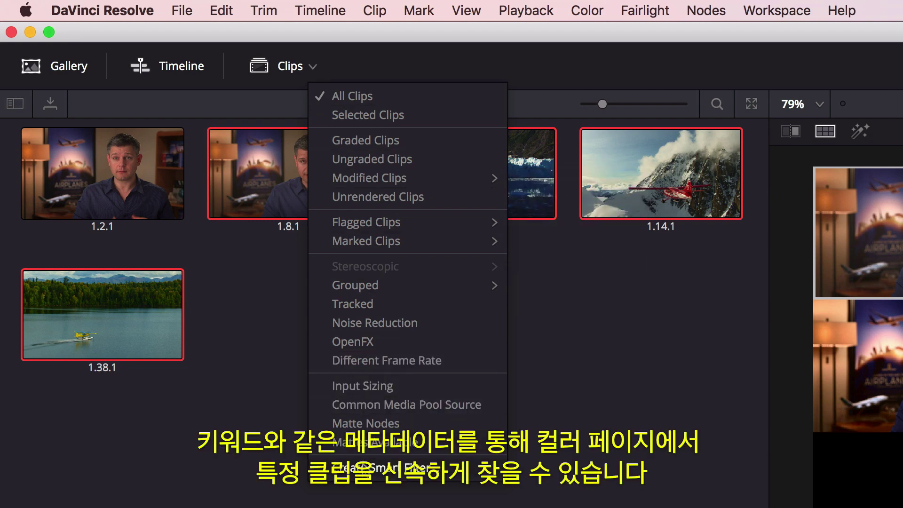
{"action": "left_click", "coordinate": [390, 467]}
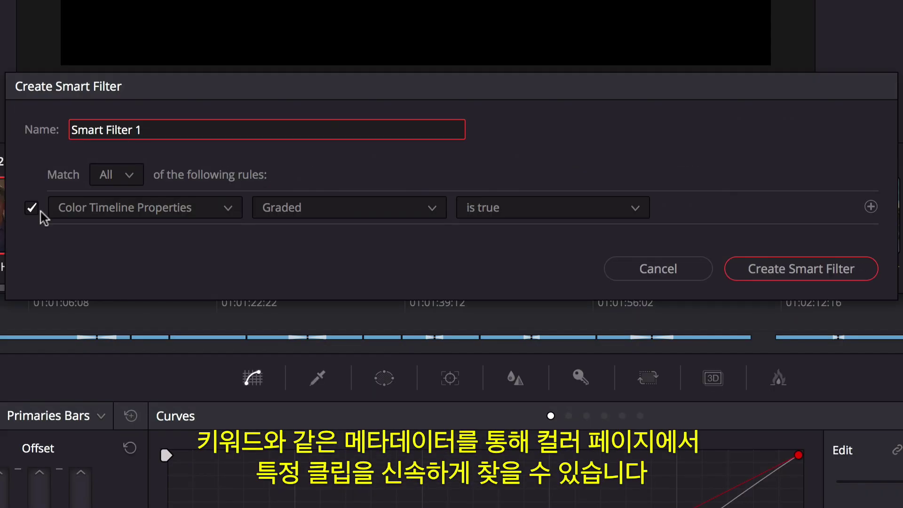
{"action": "left_click", "coordinate": [97, 206]}
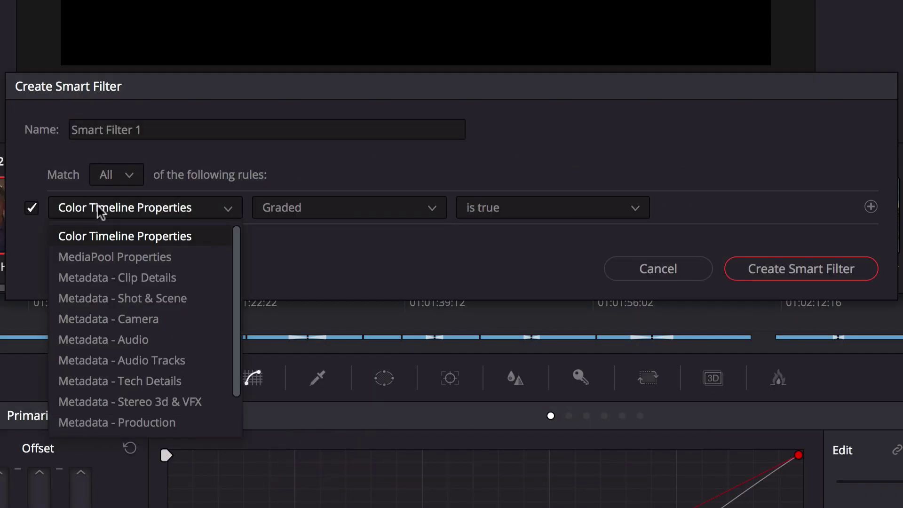
{"action": "left_click", "coordinate": [126, 257]}
{"action": "left_click", "coordinate": [301, 209]}
{"action": "scroll", "coordinate": [303, 339], "scroll_direction": "down", "scroll_amount": 5}
{"action": "left_click", "coordinate": [301, 422]}
{"action": "left_click", "coordinate": [556, 208]}
{"action": "type", "text": "Hawaii"}
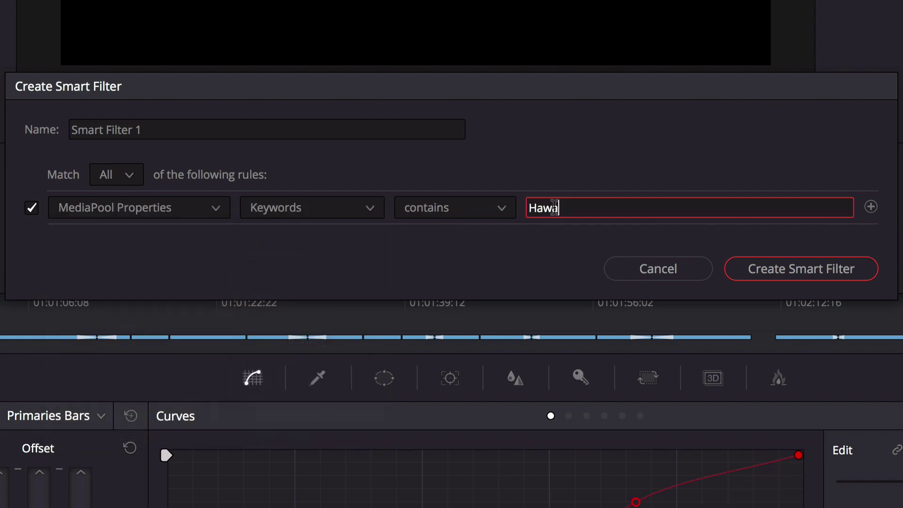
Name the filter 'Hawaii Clips', create it, and show only those clips
{"action": "left_click", "coordinate": [293, 128]}
{"action": "key", "text": "ctrl+a"}
{"action": "type", "text": "Hawaii Clips"}
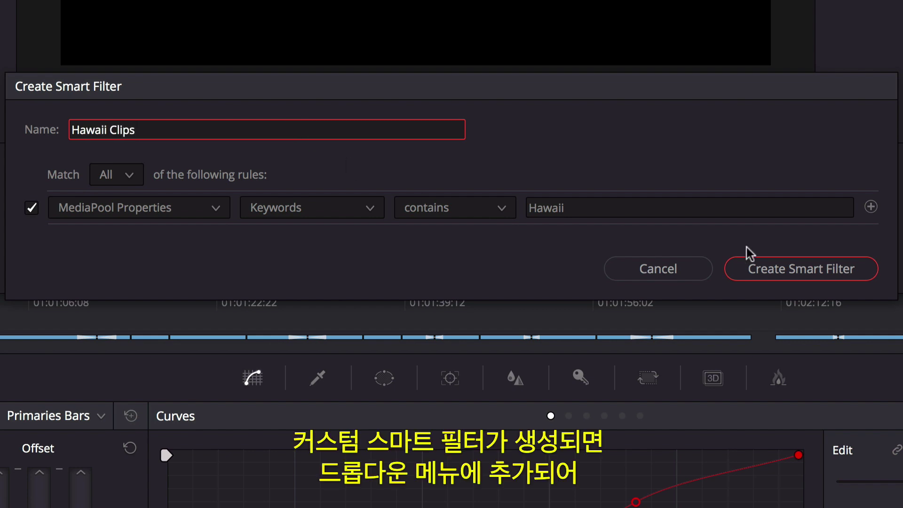
{"action": "left_click", "coordinate": [836, 276]}
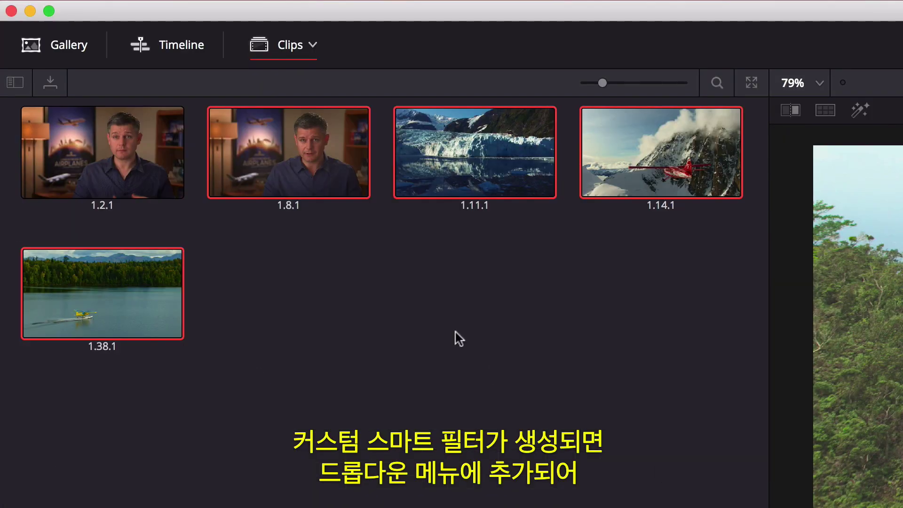
{"action": "left_click", "coordinate": [313, 45]}
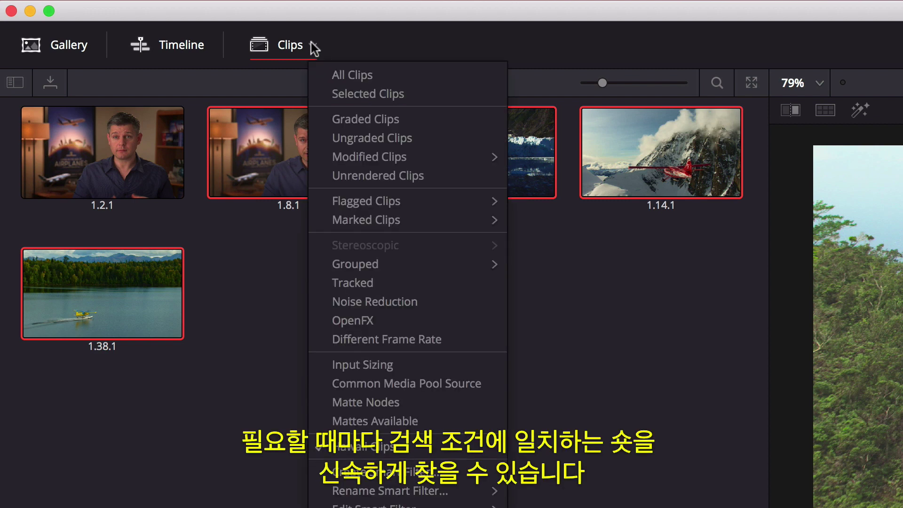
{"action": "left_click", "coordinate": [400, 447]}
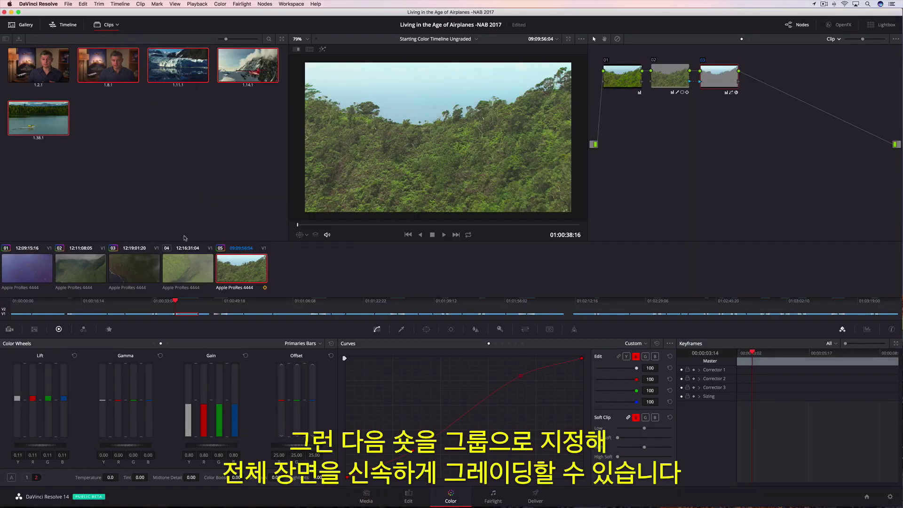
Add all five filtered clips into a new group named 'Hawaii Group'
{"action": "left_click", "coordinate": [37, 269], "text": "shift"}
{"action": "right_click", "coordinate": [175, 261]}
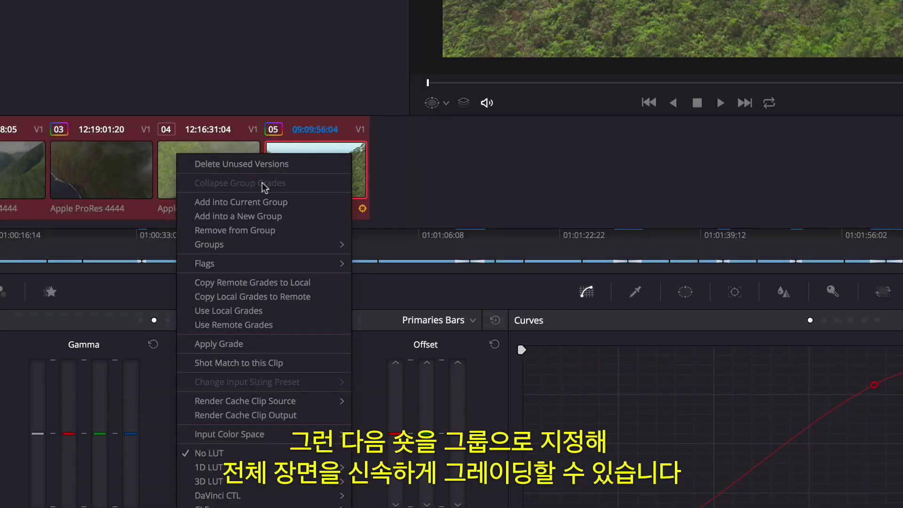
{"action": "left_click", "coordinate": [234, 293]}
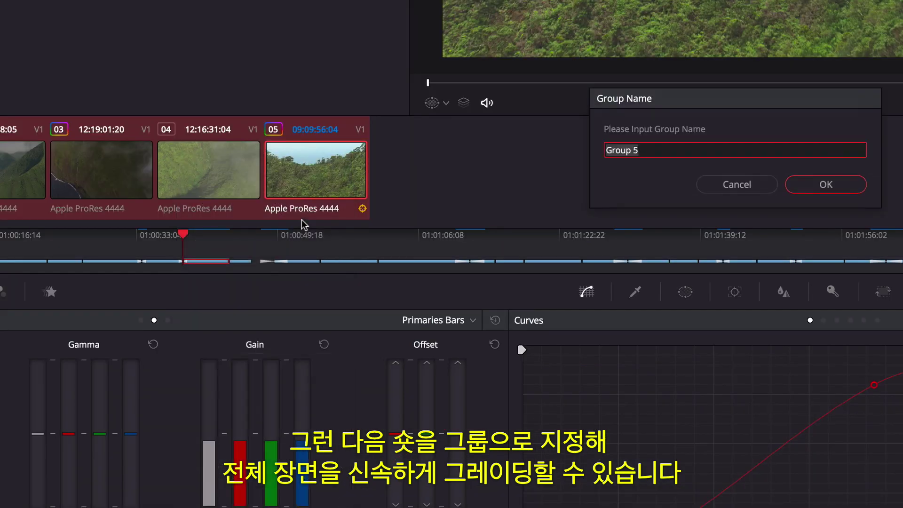
{"action": "type", "text": "Hawaii"}
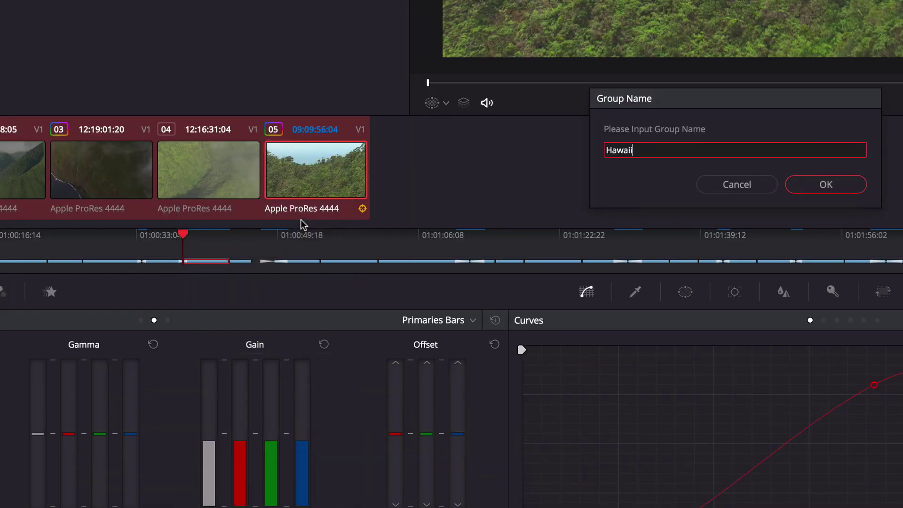
{"action": "type", "text": " Group"}
{"action": "left_click", "coordinate": [818, 184]}
In Group Post-Clip, add a wide circular window with softness 4.73 and lower gamma
{"action": "left_click", "coordinate": [830, 41]}
{"action": "left_click", "coordinate": [834, 64]}
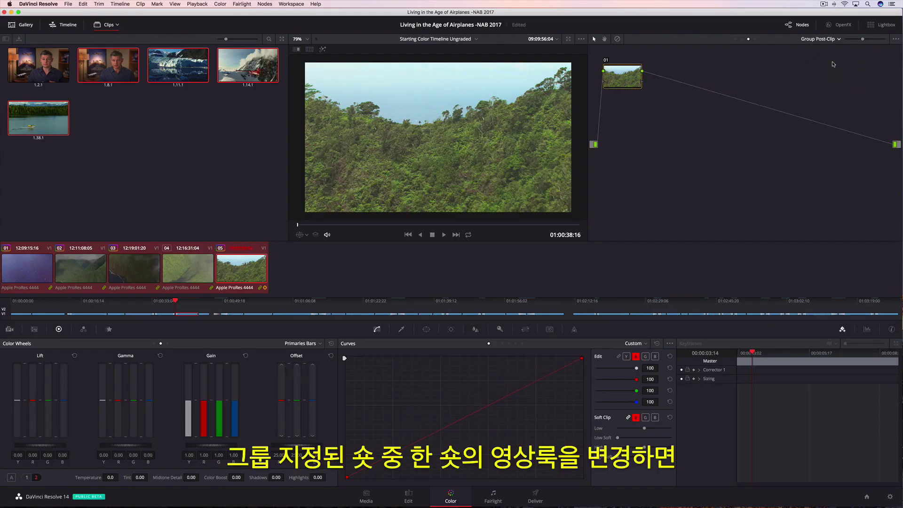
{"action": "left_click", "coordinate": [427, 329]}
{"action": "left_click", "coordinate": [354, 396]}
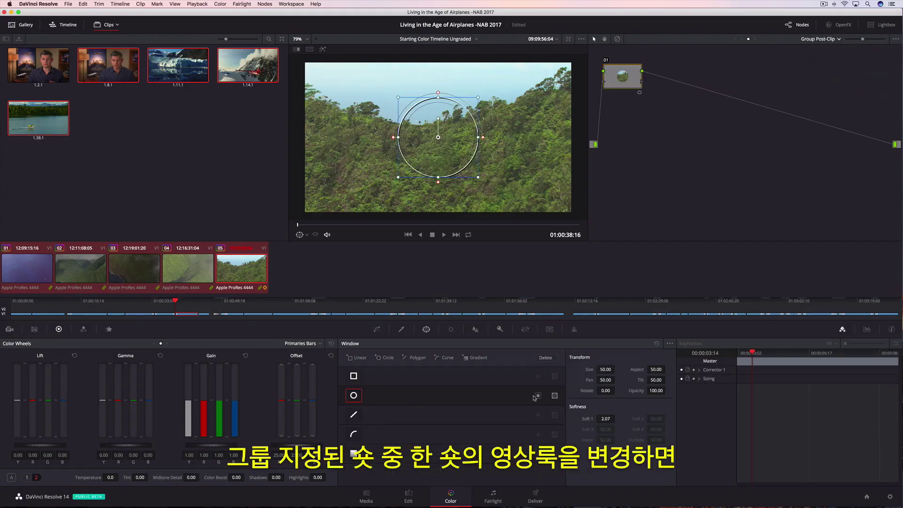
{"action": "left_click_drag", "start_coordinate": [479, 138], "coordinate": [549, 138]}
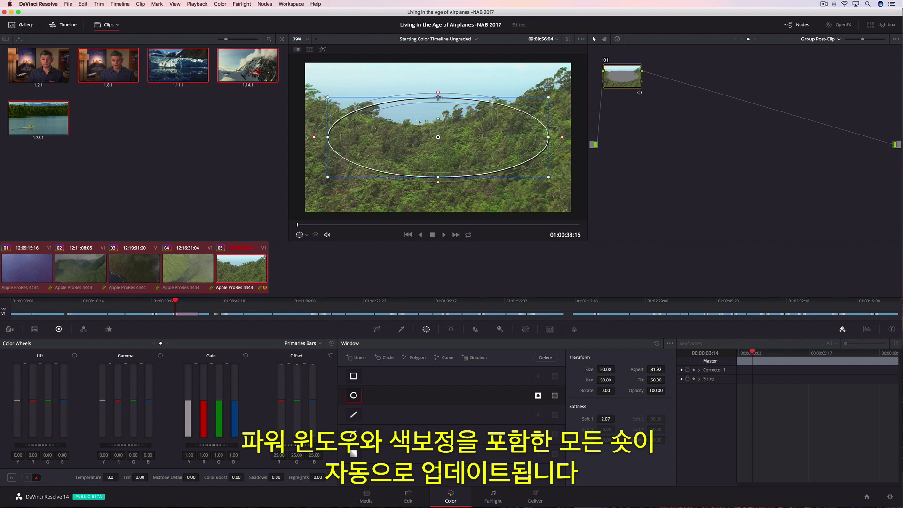
{"action": "left_click_drag", "start_coordinate": [606, 419], "coordinate": [297, 455]}
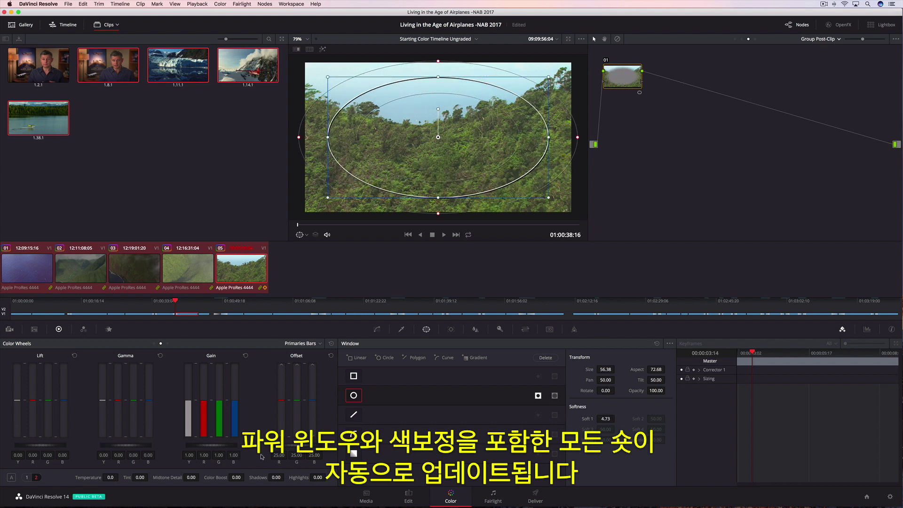
{"action": "left_click_drag", "start_coordinate": [141, 445], "coordinate": [128, 445]}
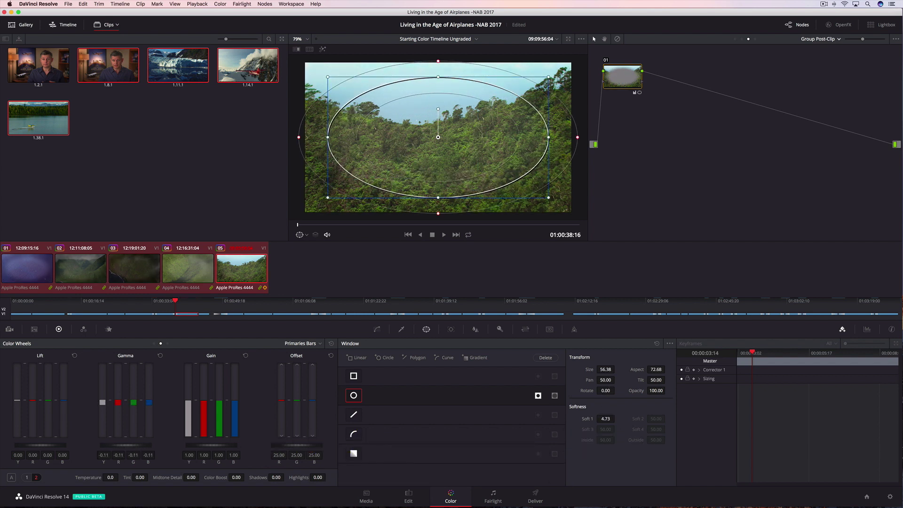
Review clips 04, 03, 02 and 01 to check the shared group grade
{"action": "left_click", "coordinate": [193, 280]}
{"action": "left_click", "coordinate": [130, 271]}
{"action": "left_click", "coordinate": [91, 271]}
{"action": "left_click", "coordinate": [45, 268]}
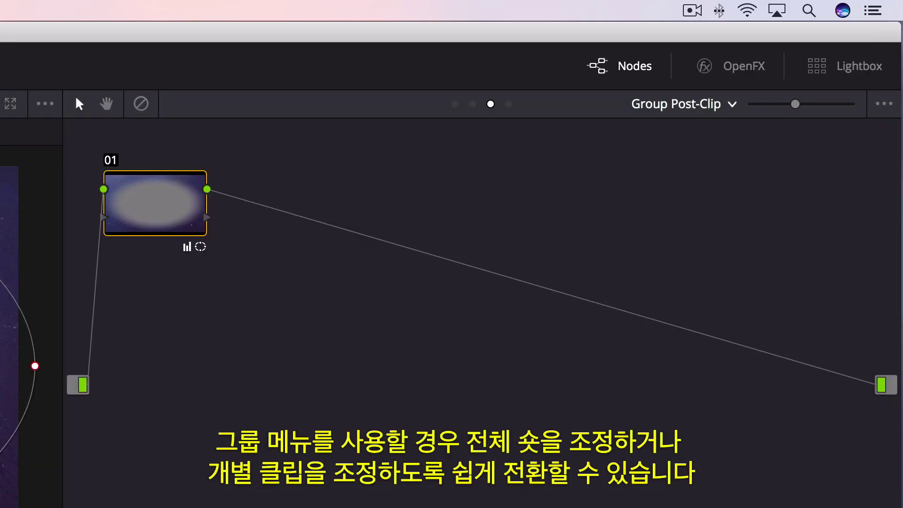
Switch back to Clip grading, scrub to the coastline view, and set Midtone Detail to 100
{"action": "left_click", "coordinate": [836, 40]}
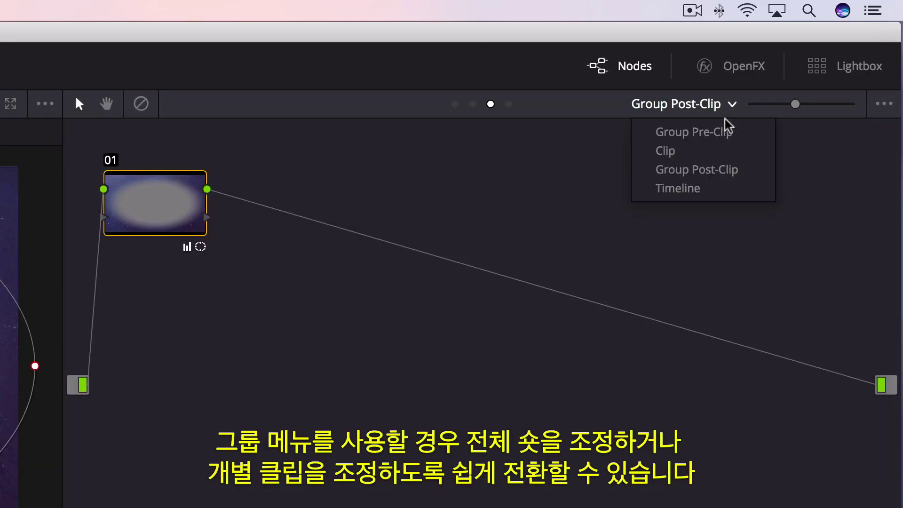
{"action": "left_click", "coordinate": [726, 151]}
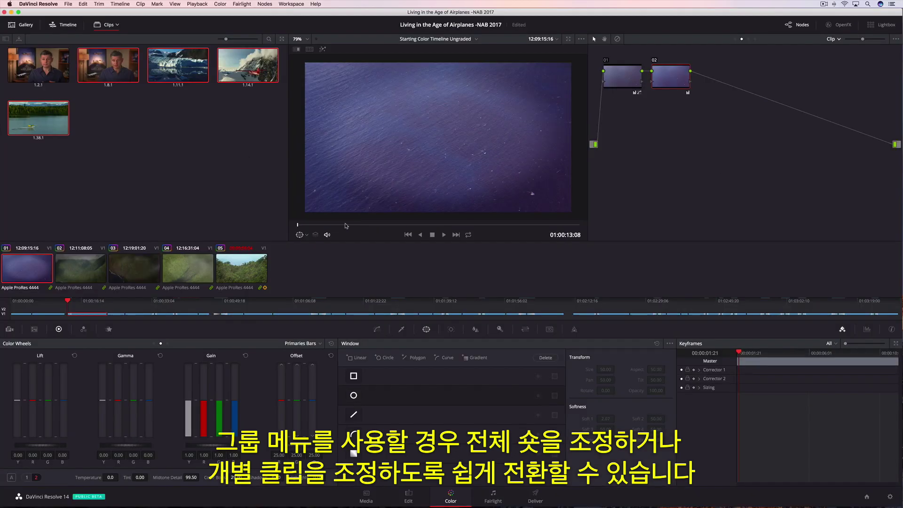
{"action": "left_click_drag", "start_coordinate": [354, 227], "coordinate": [410, 227]}
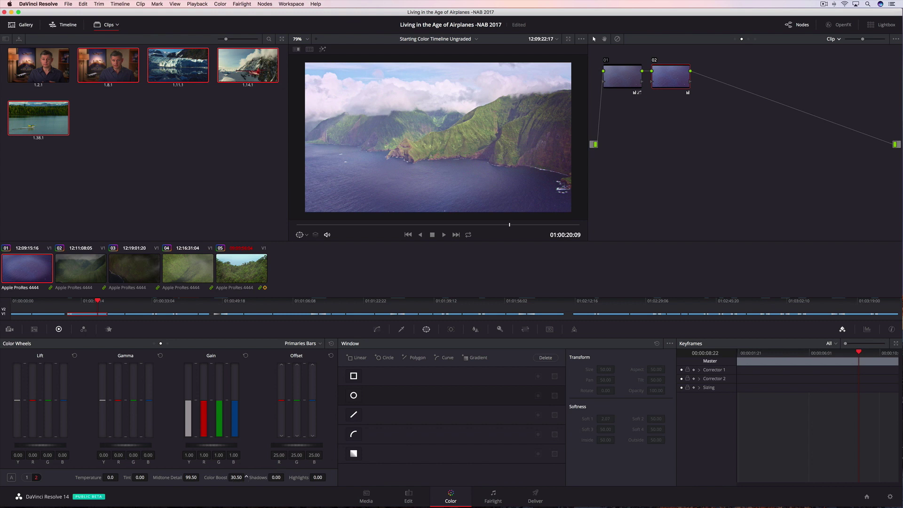
{"action": "left_click_drag", "start_coordinate": [192, 477], "coordinate": [201, 477]}
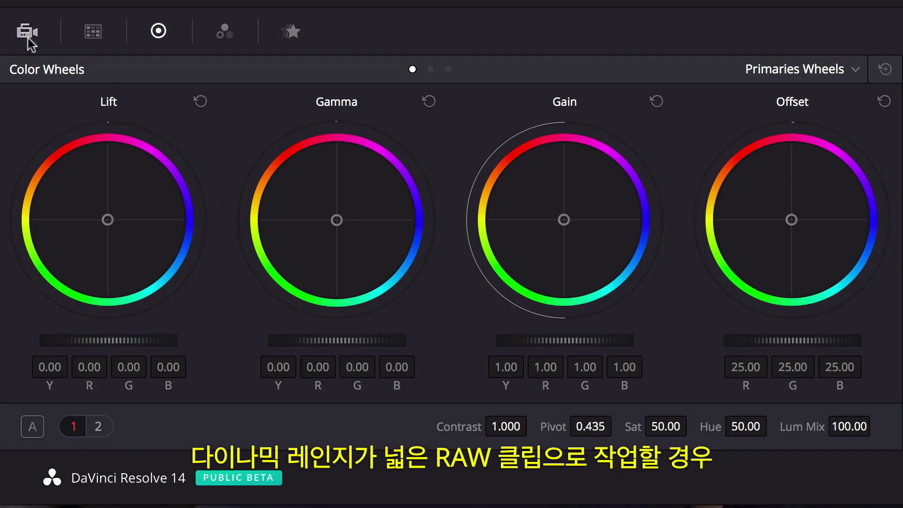
In Camera Raw, decode using Clip settings with ISO 200 and Exposure 0.63
{"action": "left_click", "coordinate": [27, 32]}
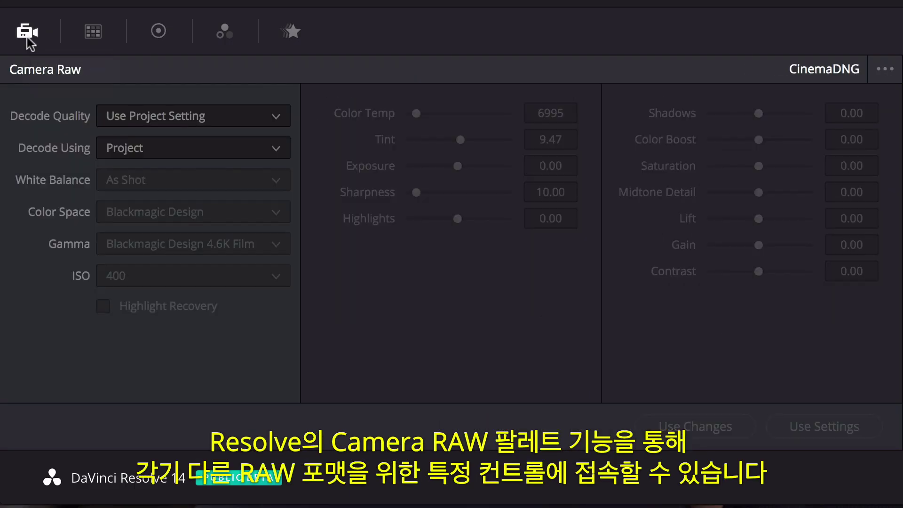
{"action": "left_click", "coordinate": [146, 153]}
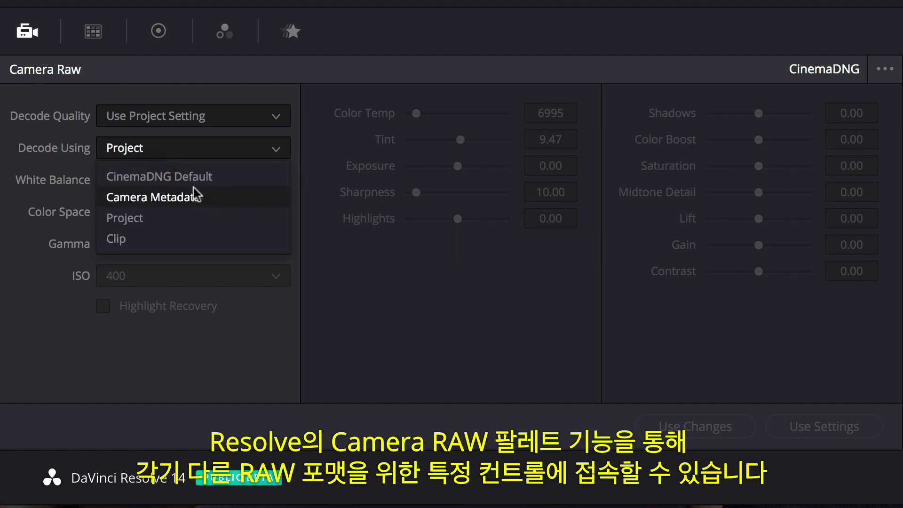
{"action": "left_click", "coordinate": [199, 239]}
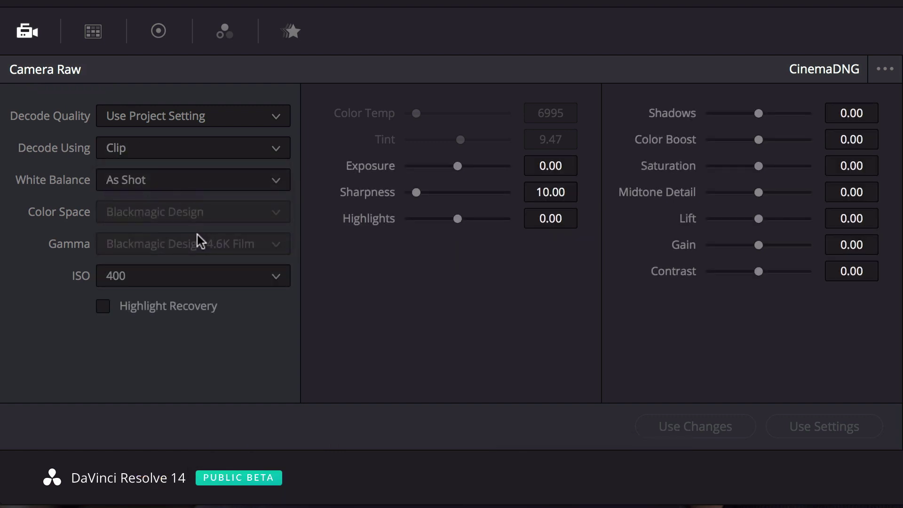
{"action": "left_click", "coordinate": [203, 281]}
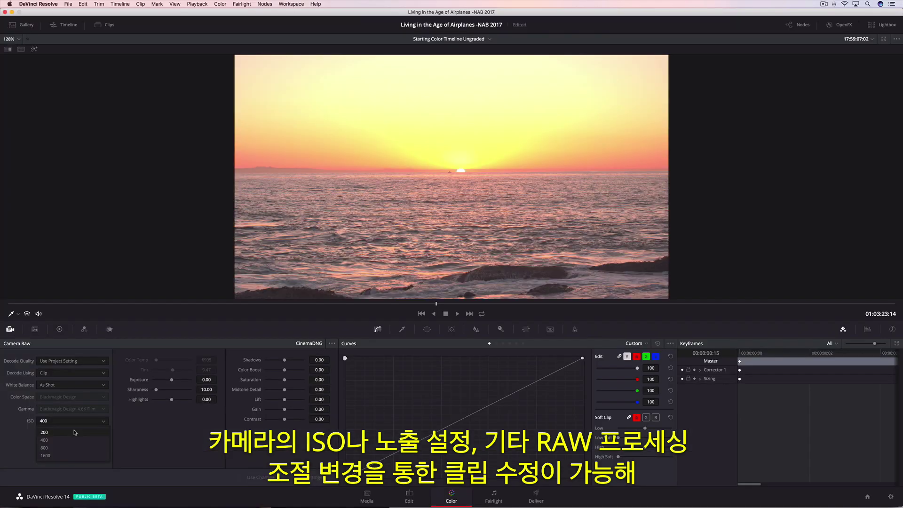
{"action": "left_click", "coordinate": [74, 432]}
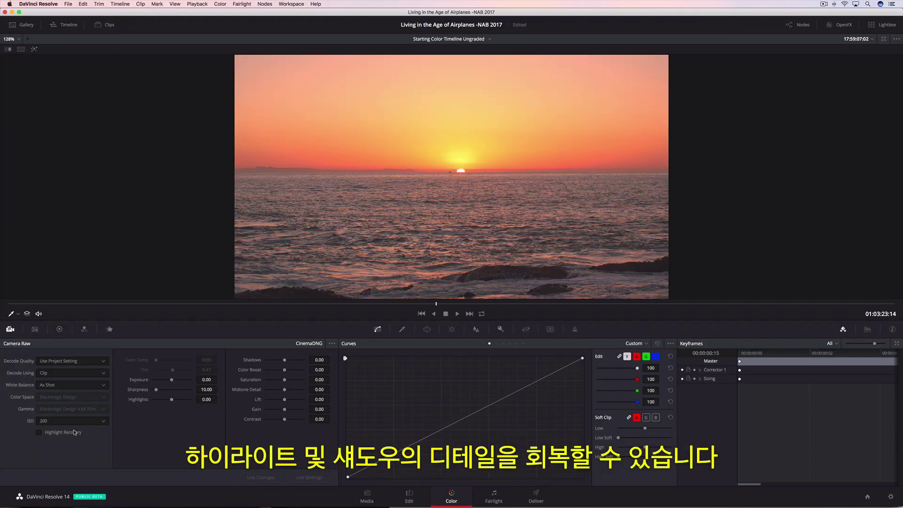
{"action": "left_click_drag", "start_coordinate": [170, 382], "coordinate": [159, 400]}
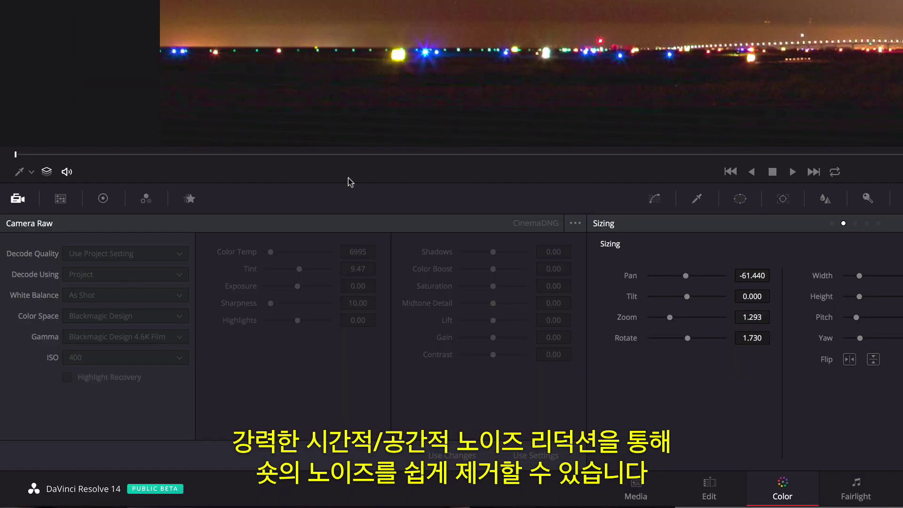
Change Spatial NR Mode in Motion Effects from Faster to Better
{"action": "left_click", "coordinate": [190, 199]}
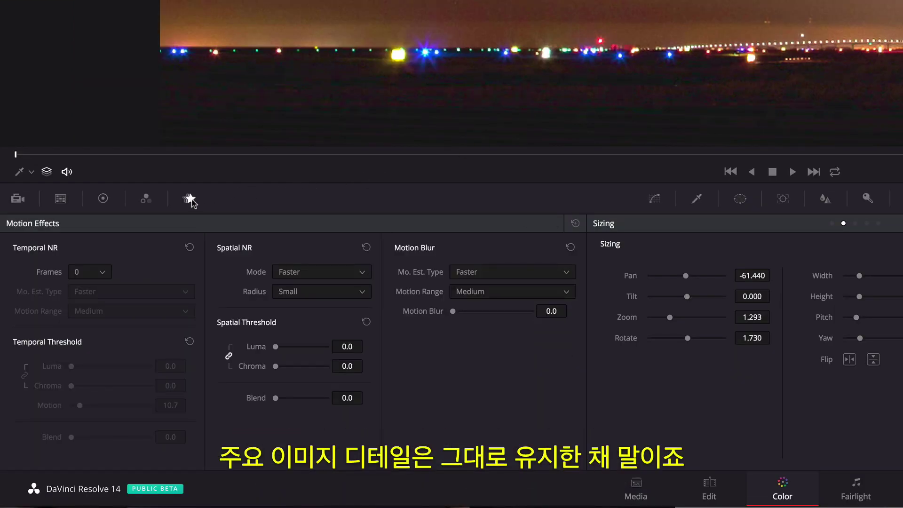
{"action": "left_click", "coordinate": [323, 273]}
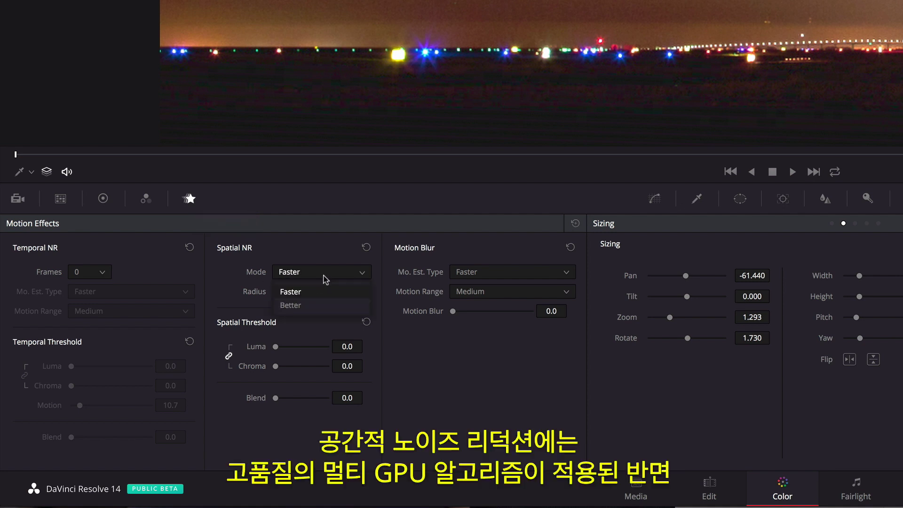
{"action": "left_click", "coordinate": [318, 308]}
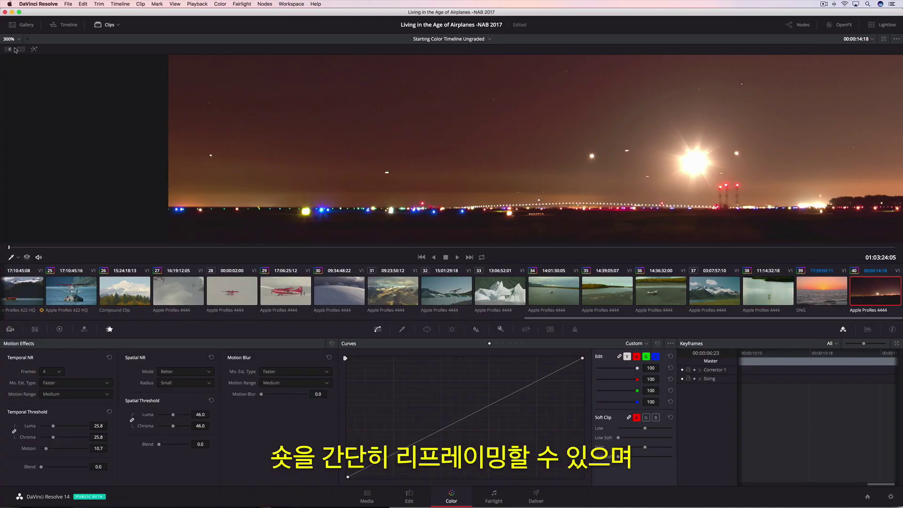
Fit the viewer, select clip 37, and set Sizing Tilt -34.560, Zoom 0.666 with rotation reset
{"action": "left_click", "coordinate": [9, 39]}
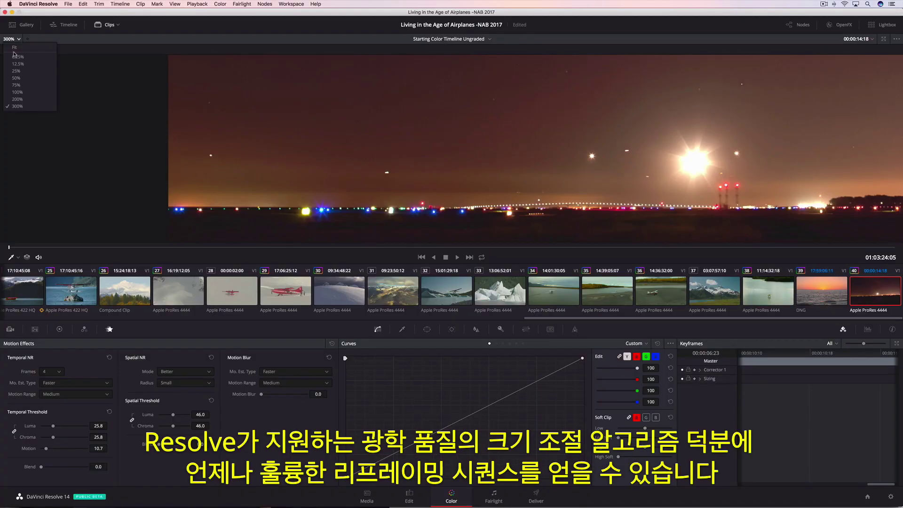
{"action": "left_click", "coordinate": [14, 49]}
{"action": "left_click", "coordinate": [708, 300]}
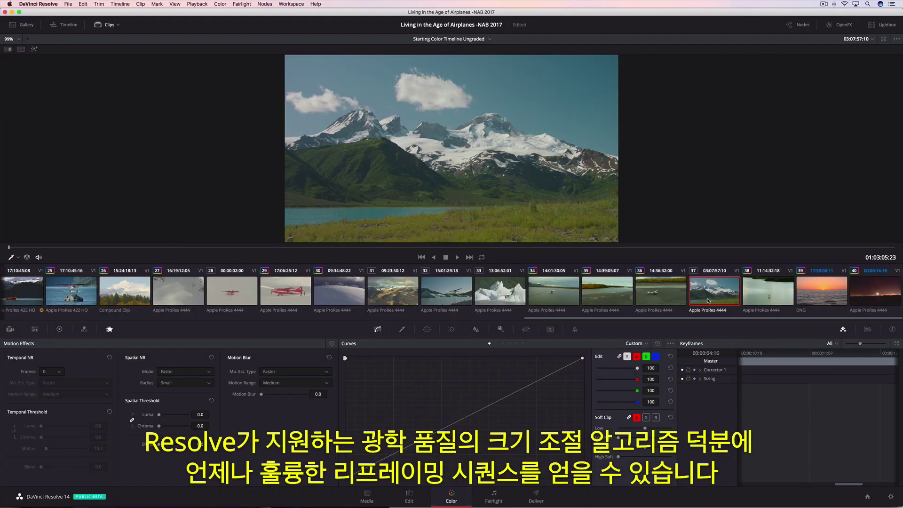
{"action": "left_click", "coordinate": [526, 329]}
{"action": "left_click_drag", "start_coordinate": [396, 374], "coordinate": [393, 412]}
{"action": "double_click", "coordinate": [361, 409]}
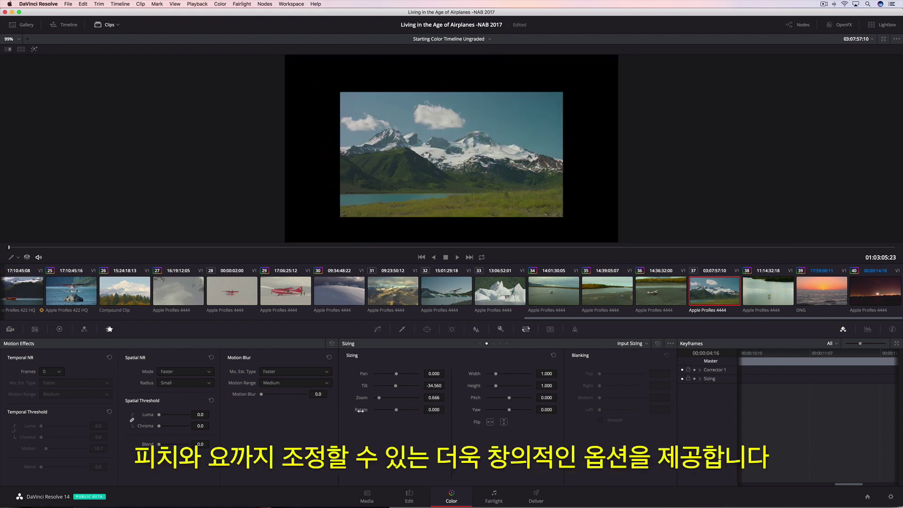